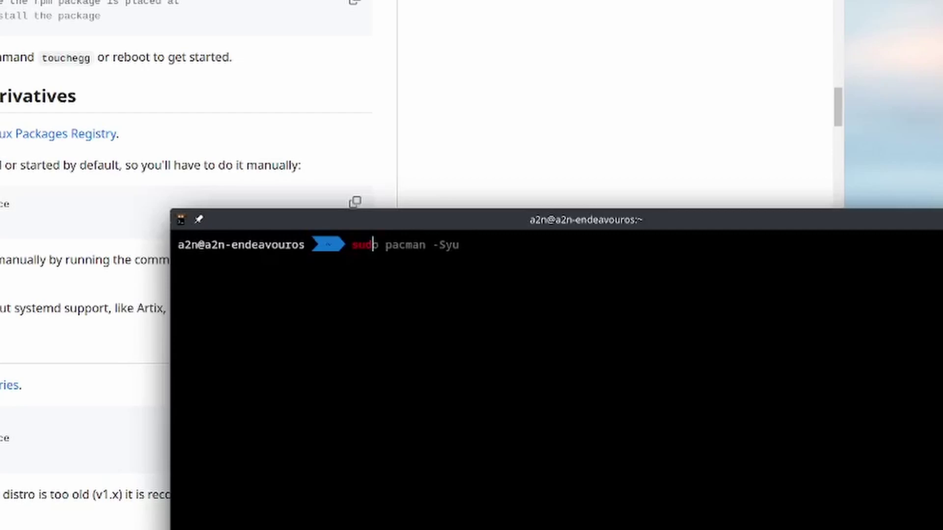
Write the command sudo systemctl enable touchegg.service --now at the terminal prompt without running it.
key("BackSpace")
type("systemct")
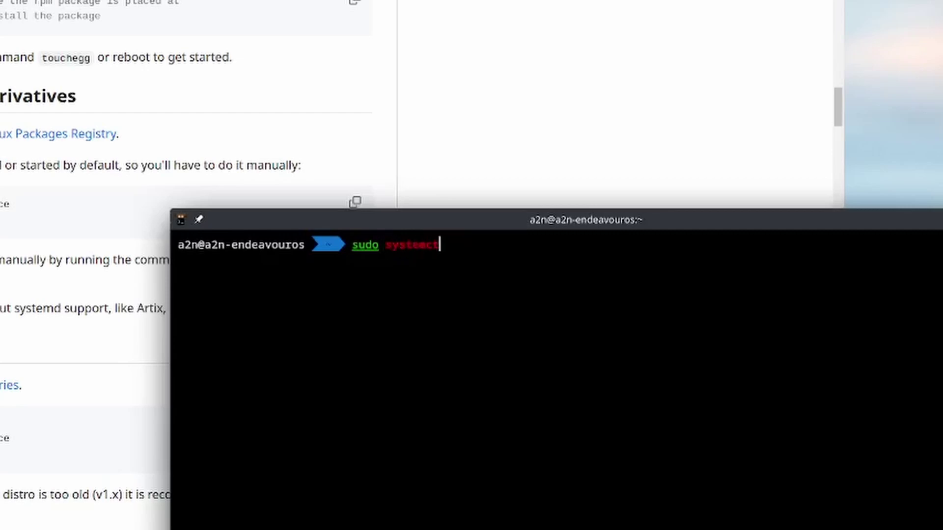
type("l enable")
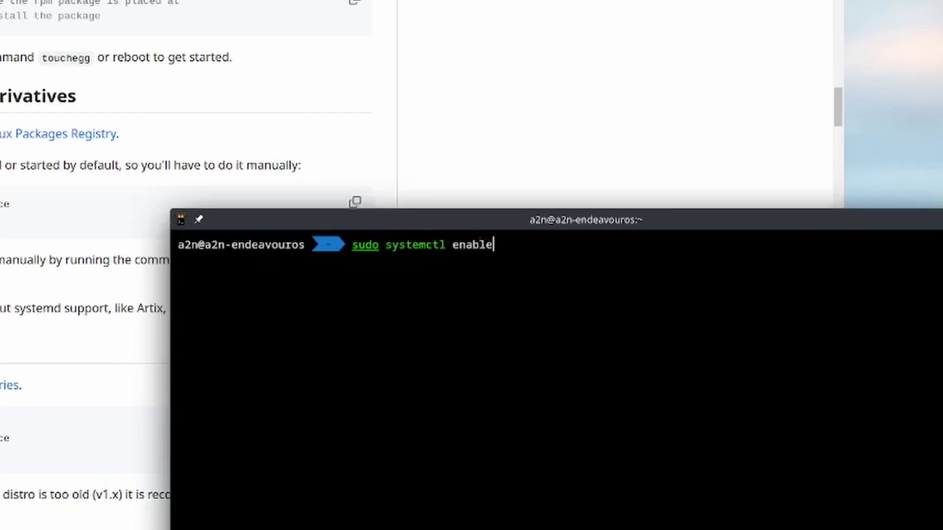
type(" touchegg")
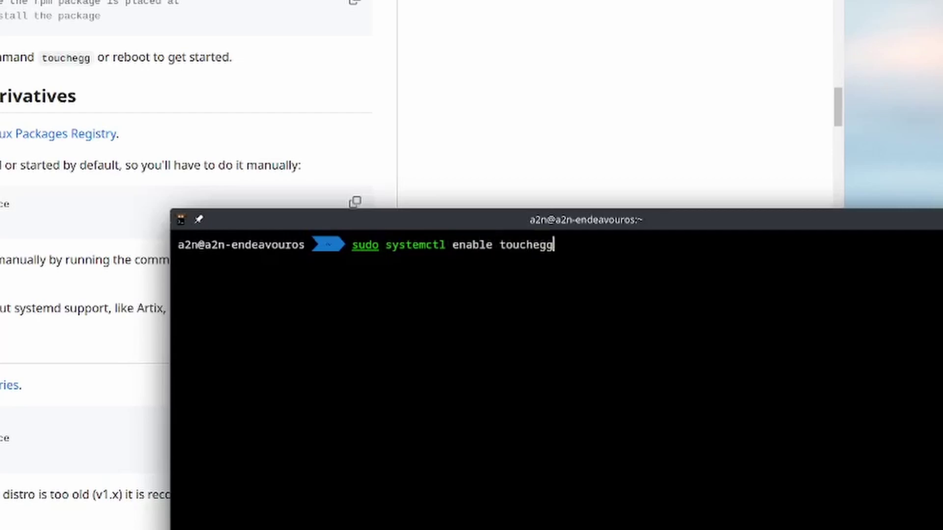
type(".service --")
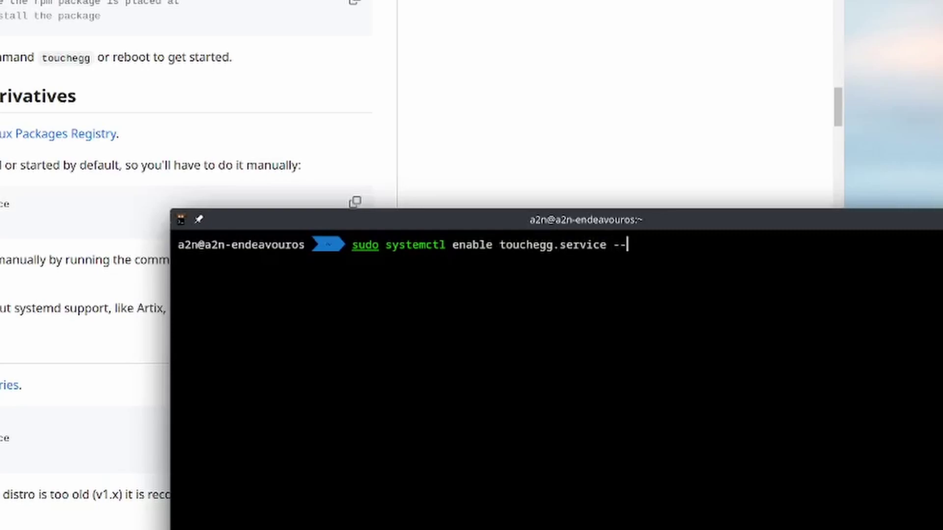
type("now")
Change the command to sudo systemctl status touchegg.service, run it with the sudo password, and check the service's active state.
key("BackSpace")
key("BackSpace")
key("BackSpace")
key("BackSpace")
key("BackSpace")
key("BackSpace")
key("Left")
key("Left")
key("Left")
key("Left")
key("Left")
key("Left")
key("Left")
key("Left")
key("Left")
key("Left")
key("Left")
key("Left")
key("Left")
key("Left")
key("Left")
key("Left")
key("Left")
key("BackSpace")
key("BackSpace")
key("BackSpace")
key("BackSpace")
key("BackSpace")
key("BackSpace")
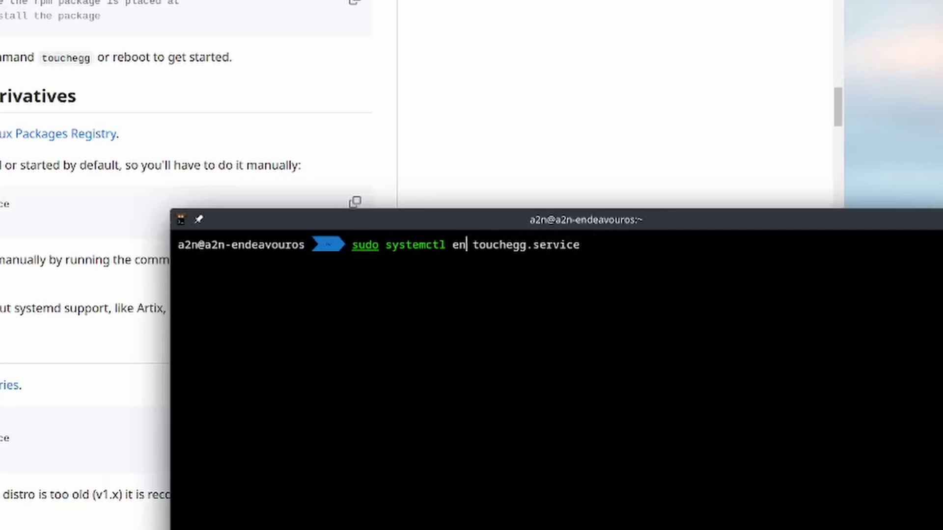
type("status")
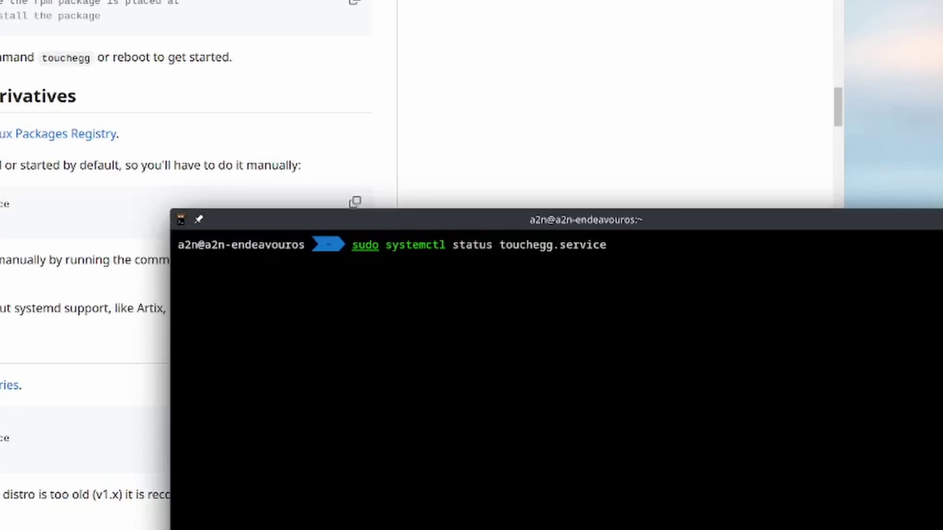
key("Return")
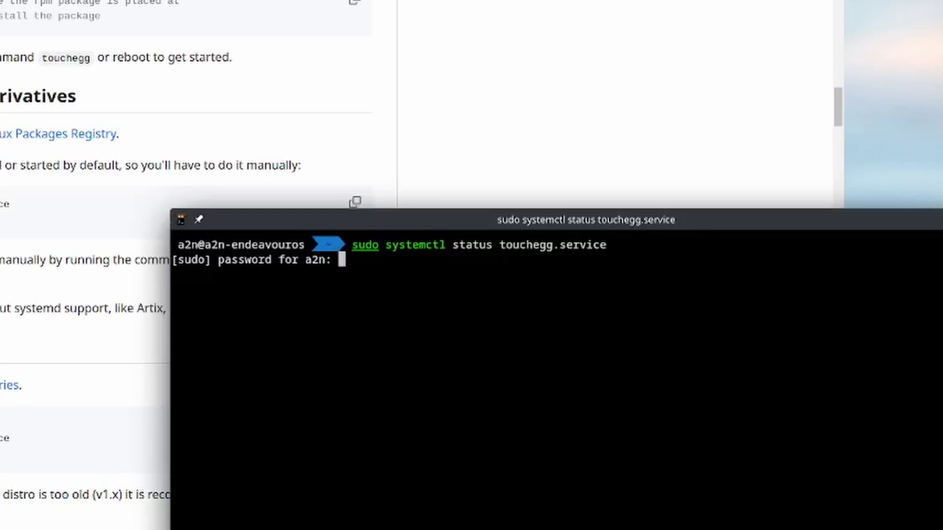
key("Return")
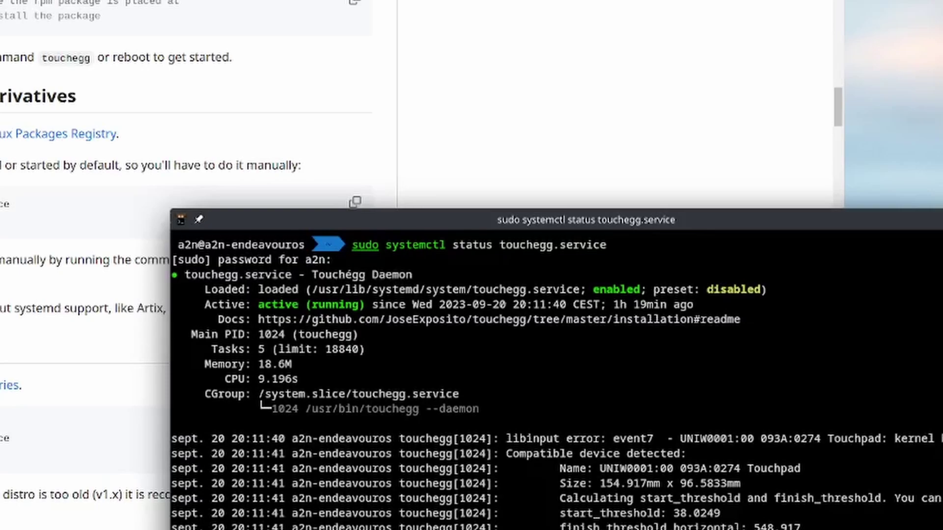
left_click_drag(184, 304, 386, 304)
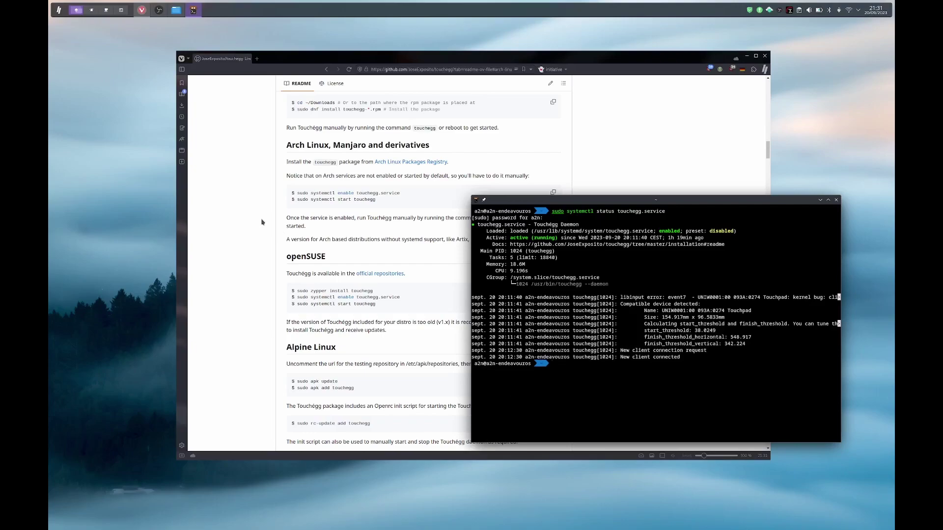
Go to the Configuration section of the Touchégg README in the browser.
left_click(300, 222)
scroll(300, 221, "up", 10)
scroll(300, 221, "up", 4)
left_click(320, 202)
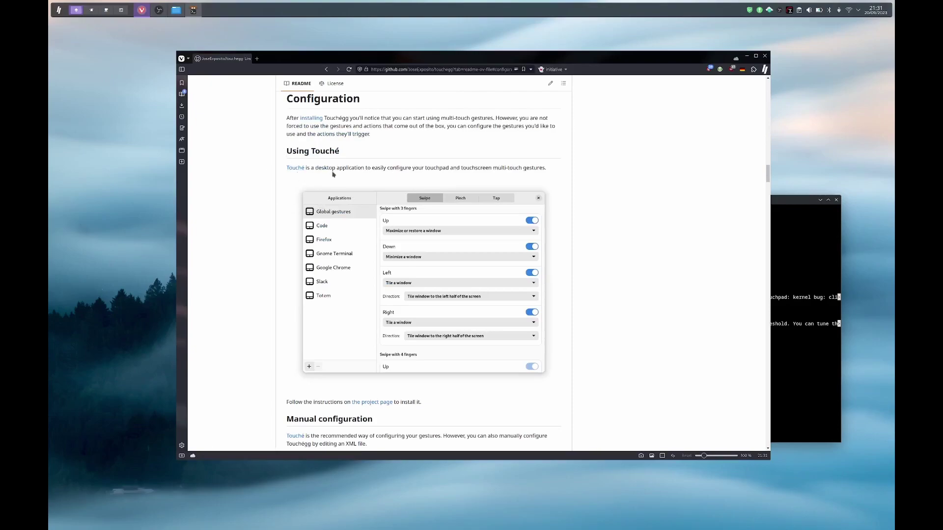
Open the linked Touché project page, review its download options, and minimize the browser.
left_click(294, 168)
scroll(266, 212, "down", 15)
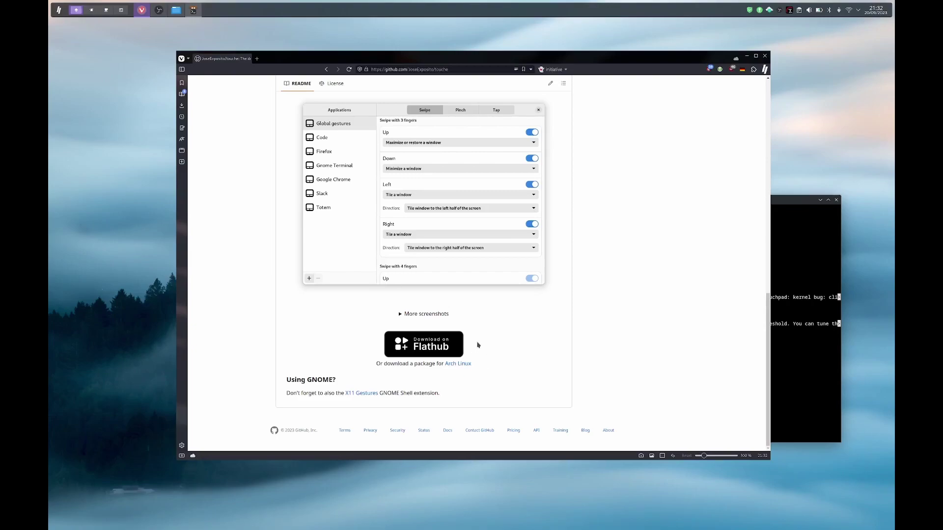
scroll(516, 341, "up", 4)
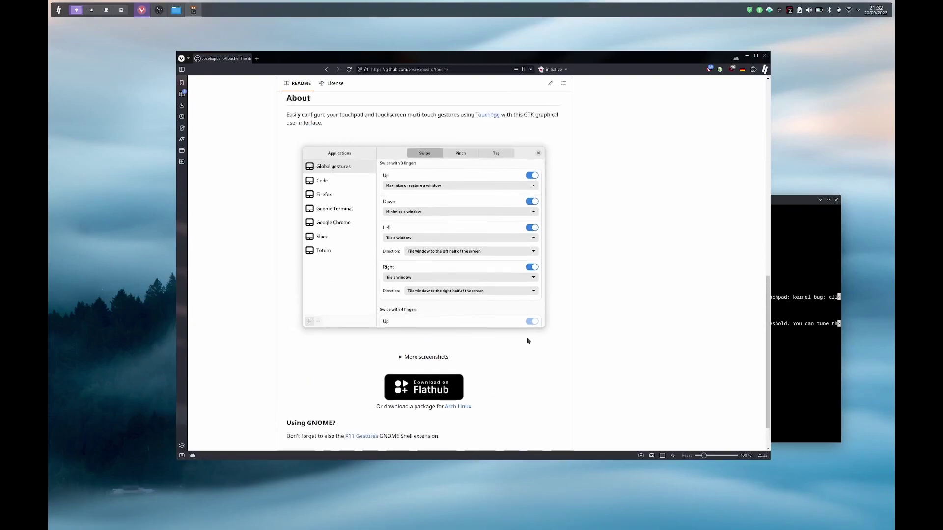
left_click(747, 56)
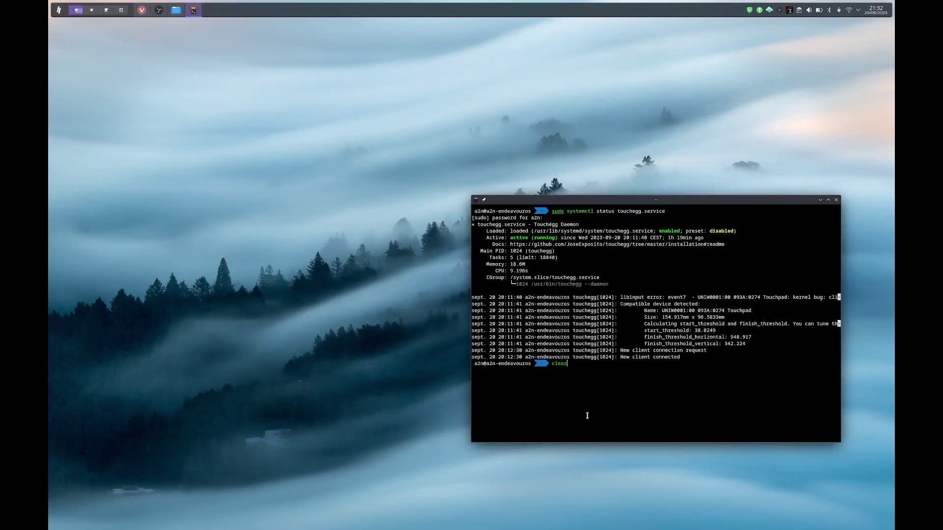
Clear the terminal and write the install command yay -S touche at the prompt.
key("ctrl+l")
type("yay ")
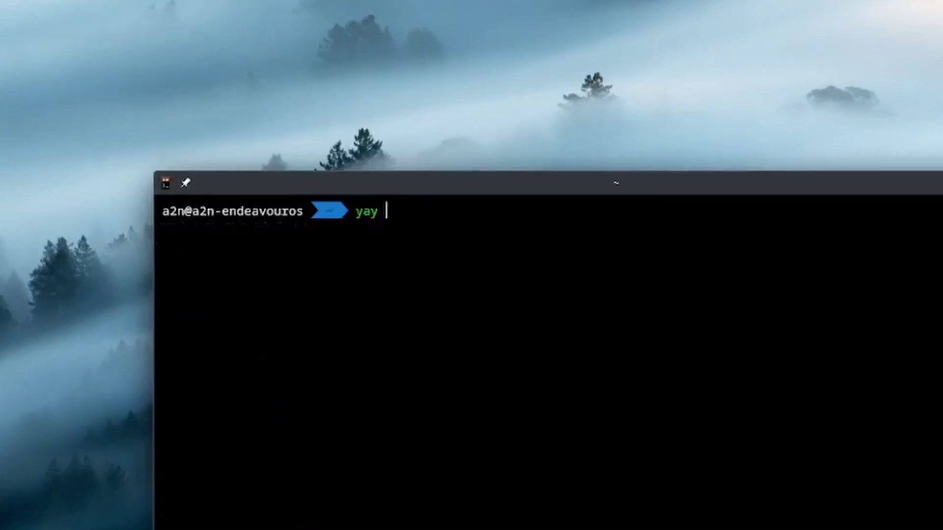
type("-S touche")
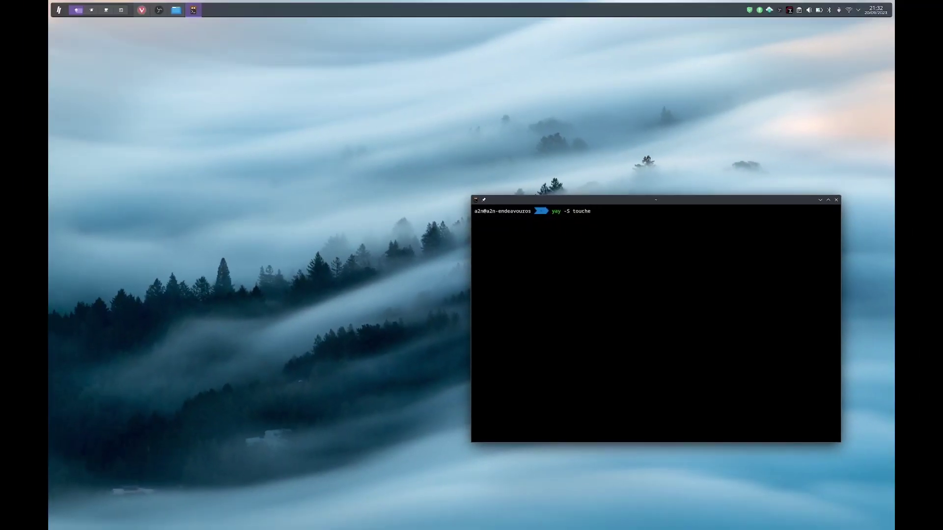
Discard the unrun install command and close the terminal window.
key("BackSpace")
key("BackSpace")
key("BackSpace")
key("BackSpace")
key("BackSpace")
key("BackSpace")
key("BackSpace")
key("BackSpace")
key("BackSpace")
key("BackSpace")
key("BackSpace")
key("BackSpace")
left_click(836, 200)
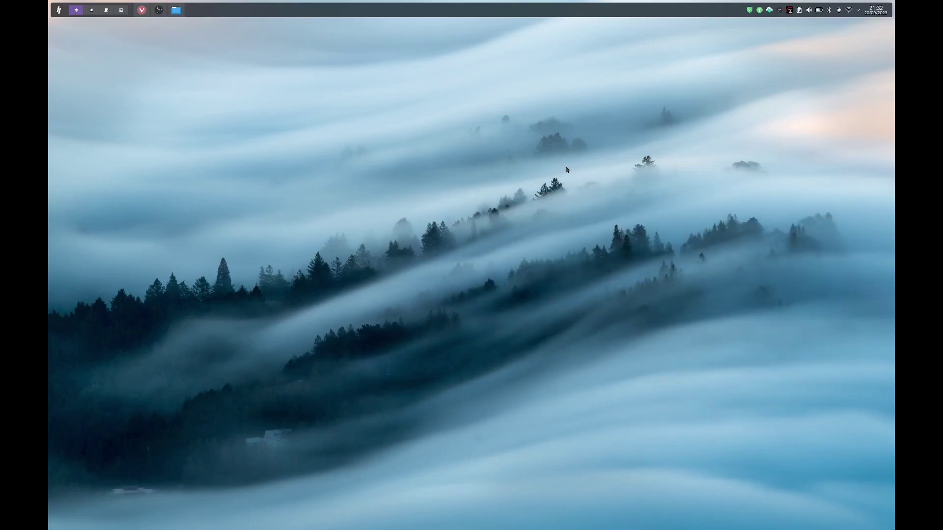
Search the desktop launcher for touche, launch the Touché application, and move its window slightly higher.
key("alt+space")
type("touche")
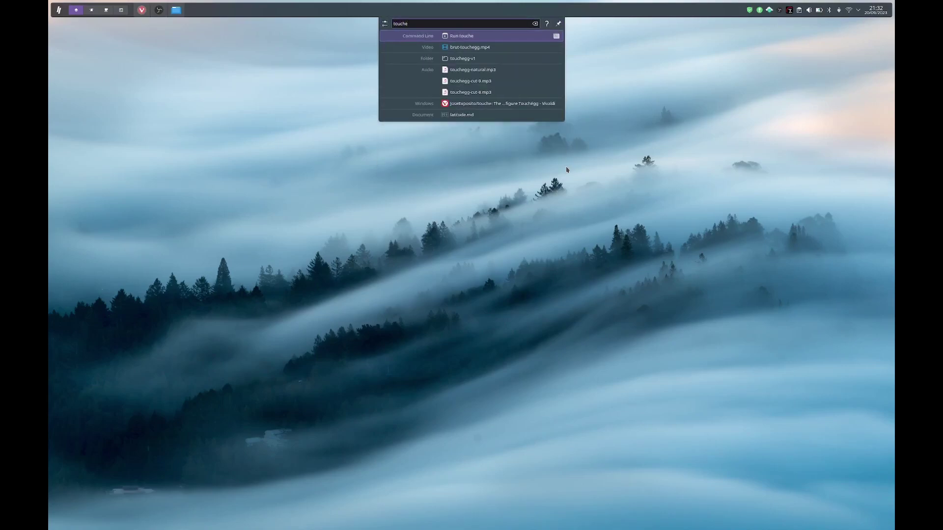
key("Down")
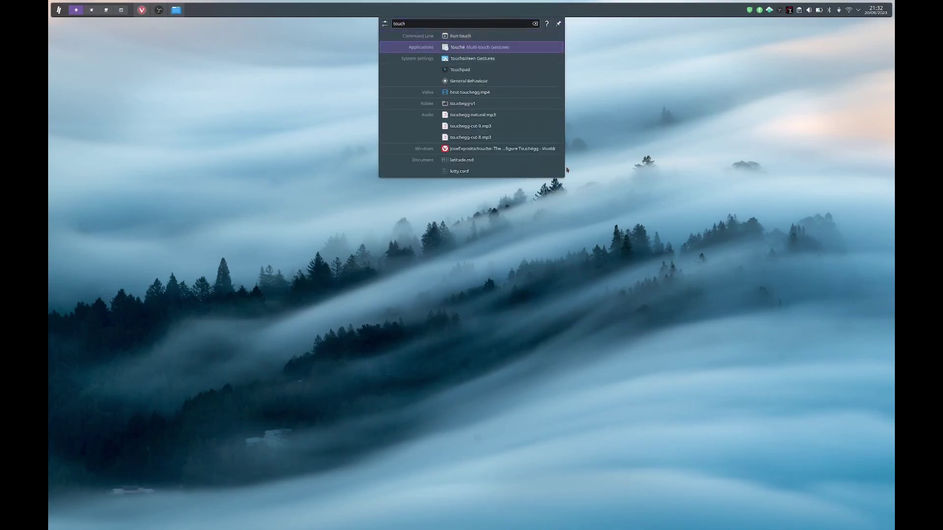
key("Return")
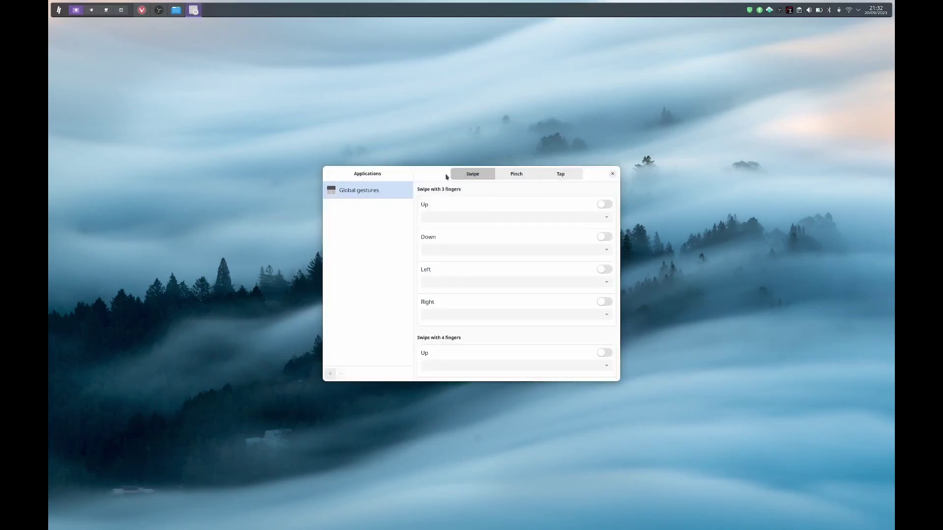
left_click_drag(431, 179, 431, 142)
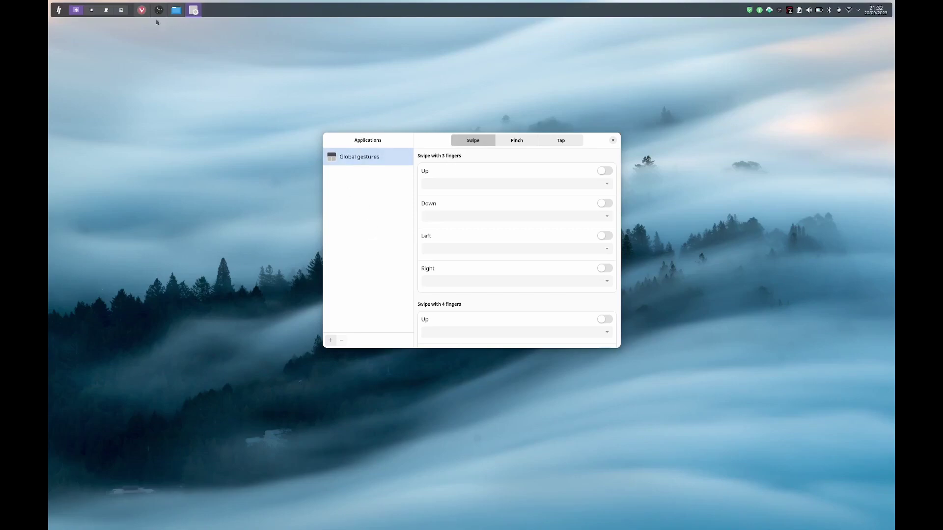
Arrange the browser and Touché windows side by side, narrowing the browser so that they do not overlap.
left_click(142, 10)
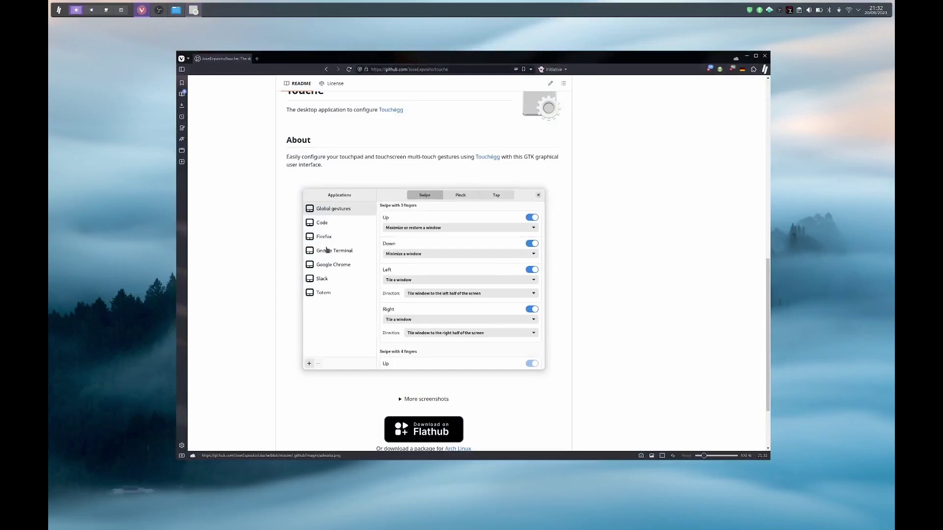
left_click(748, 58)
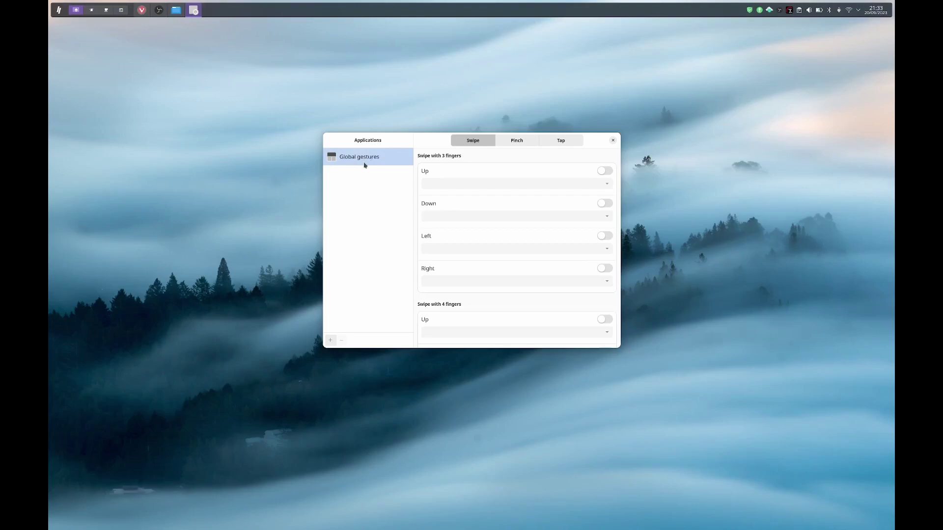
left_click_drag(423, 144, 596, 141)
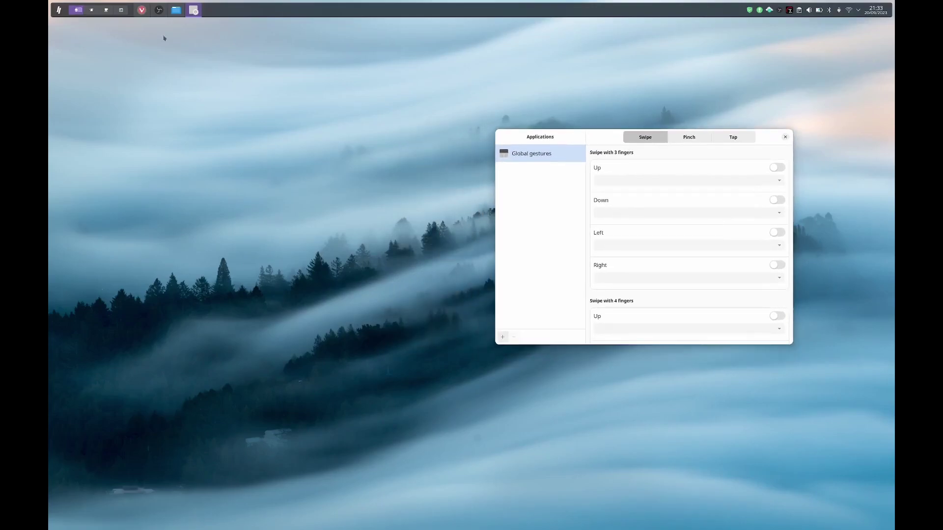
left_click(142, 10)
left_click_drag(411, 57, 307, 49)
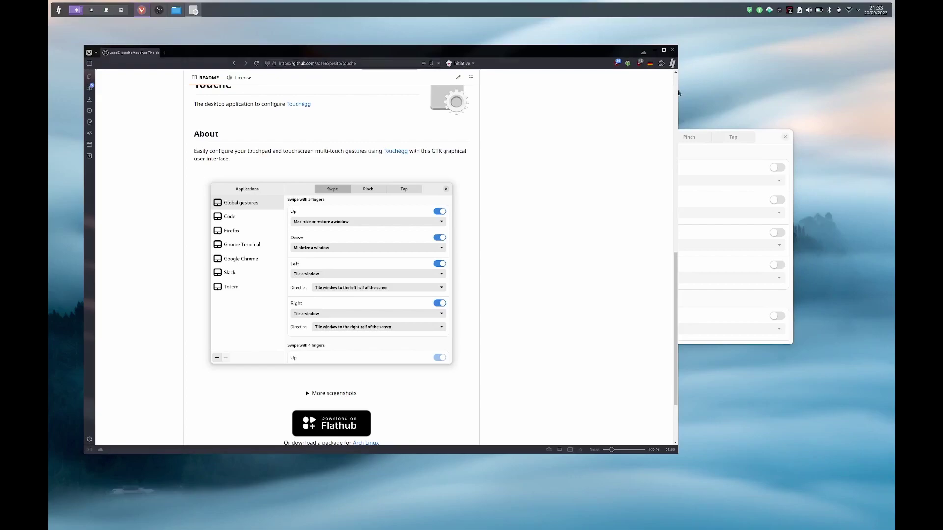
left_click_drag(678, 93, 486, 99)
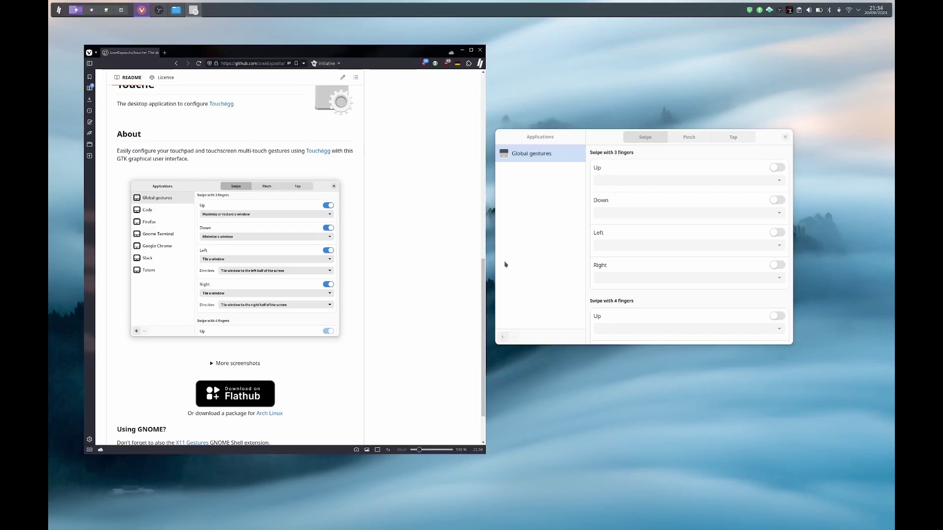
Add the Vivaldi browser to Touché's application list by picking its window.
left_click(544, 317)
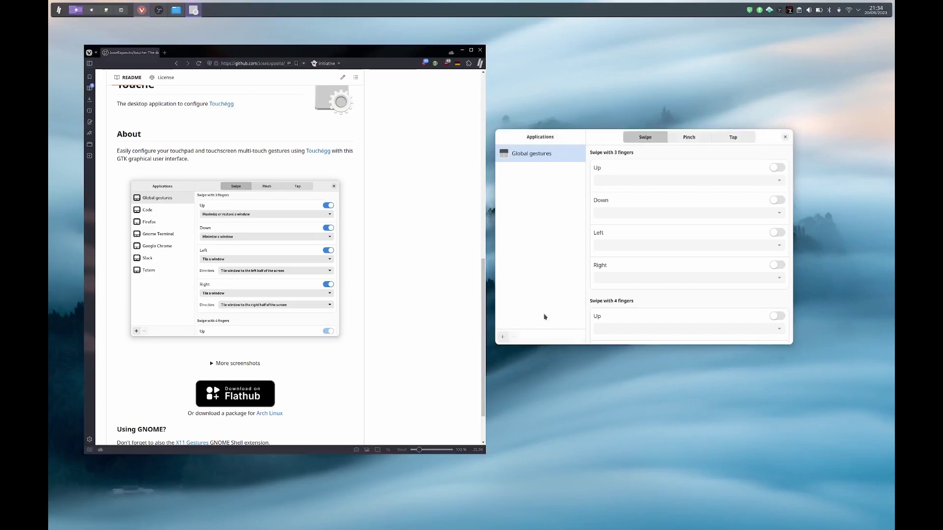
left_click(503, 336)
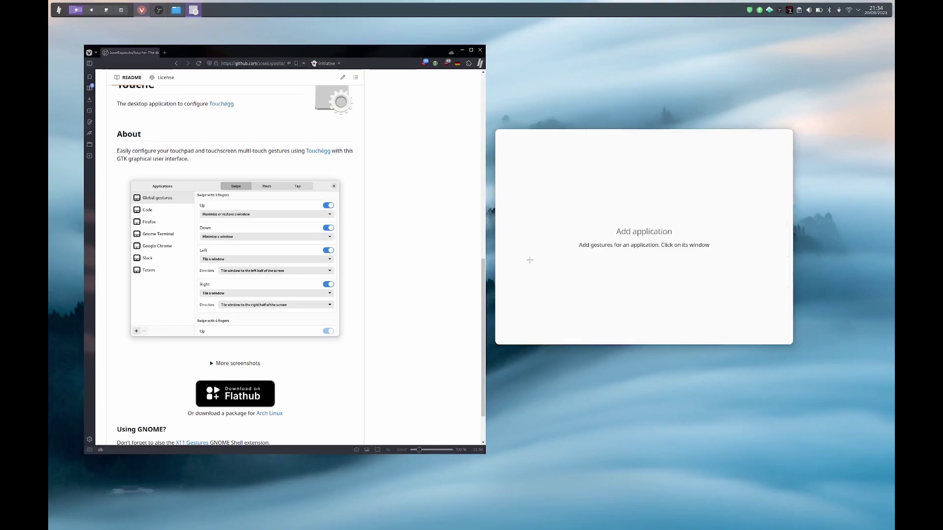
left_click(426, 242)
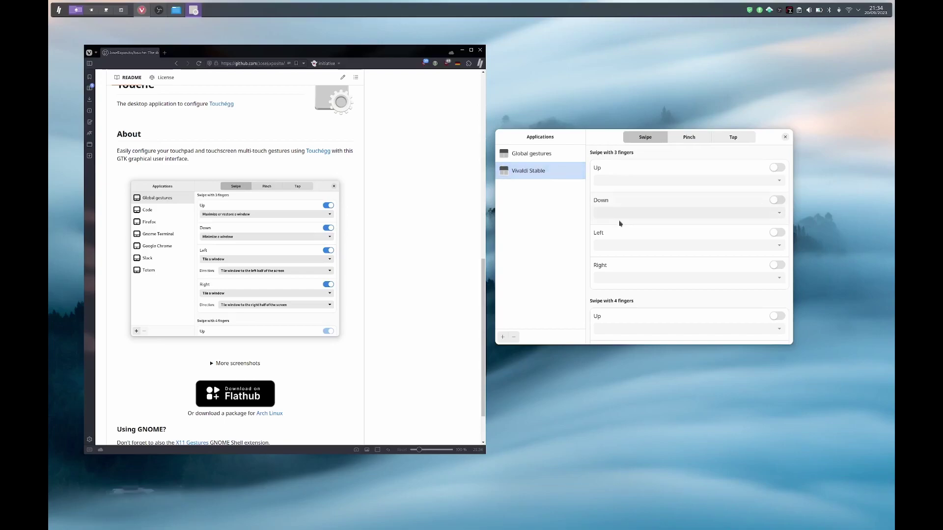
Enable the three-finger left and right swipes for Vivaldi Stable and set both actions to Keyboard shortcut.
left_click(776, 233)
left_click(776, 265)
scroll(657, 260, "down", 2)
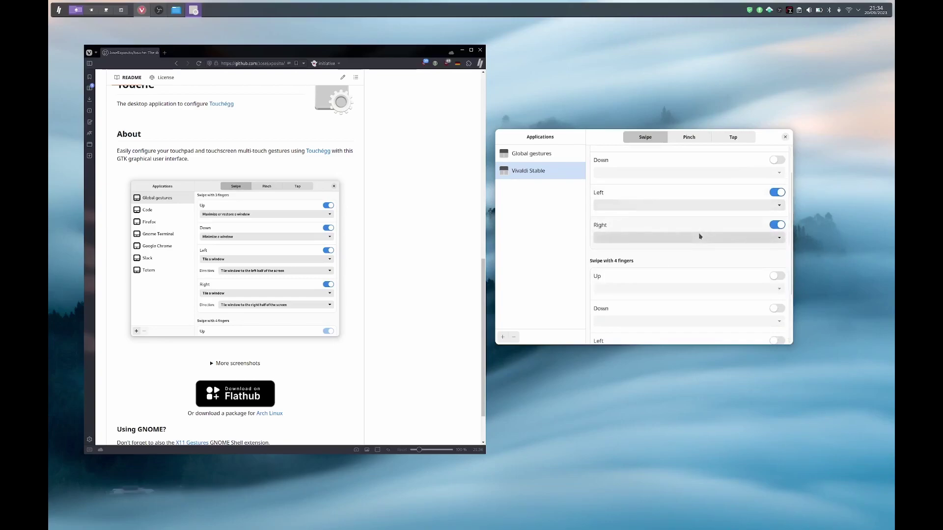
left_click(701, 209)
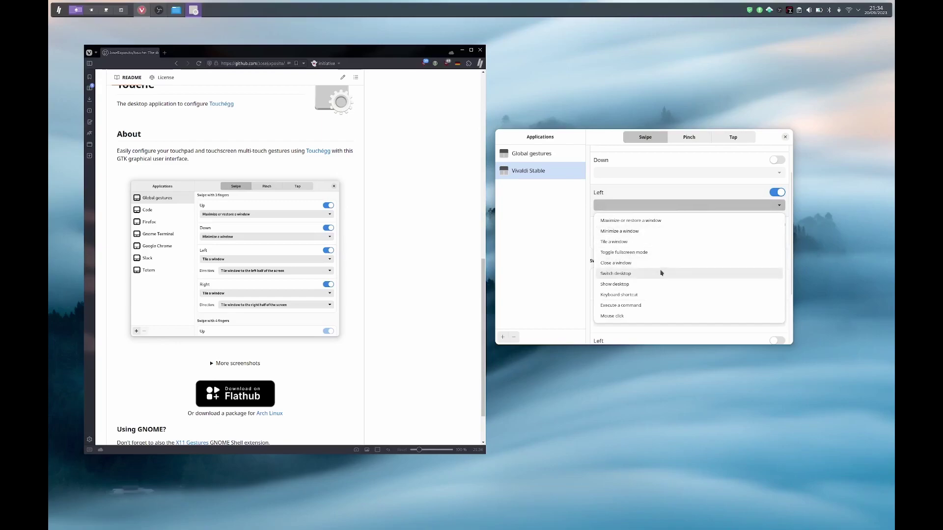
left_click(650, 293)
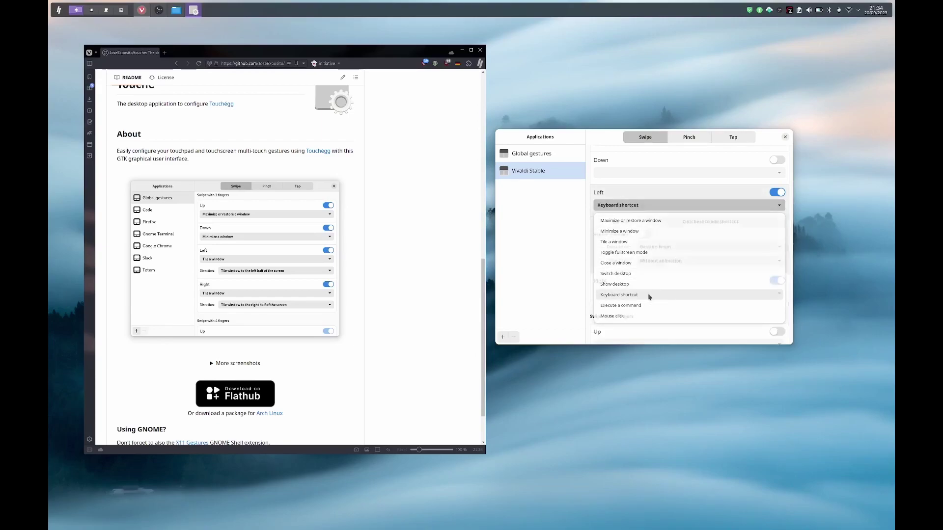
left_click(641, 293)
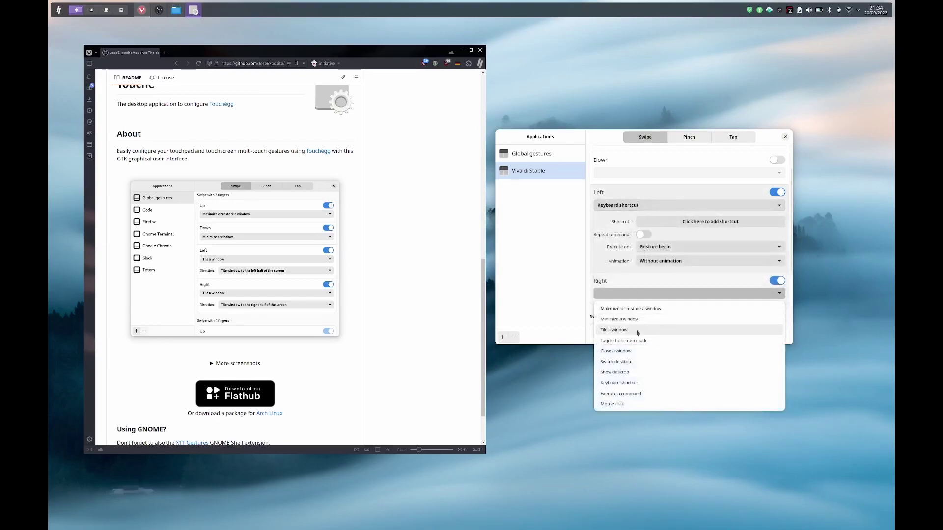
left_click(635, 383)
Enlarge the Touché window so that the shortcut settings of both the left and right swipes fit in view.
scroll(650, 284, "down", 2)
scroll(647, 282, "down", 1)
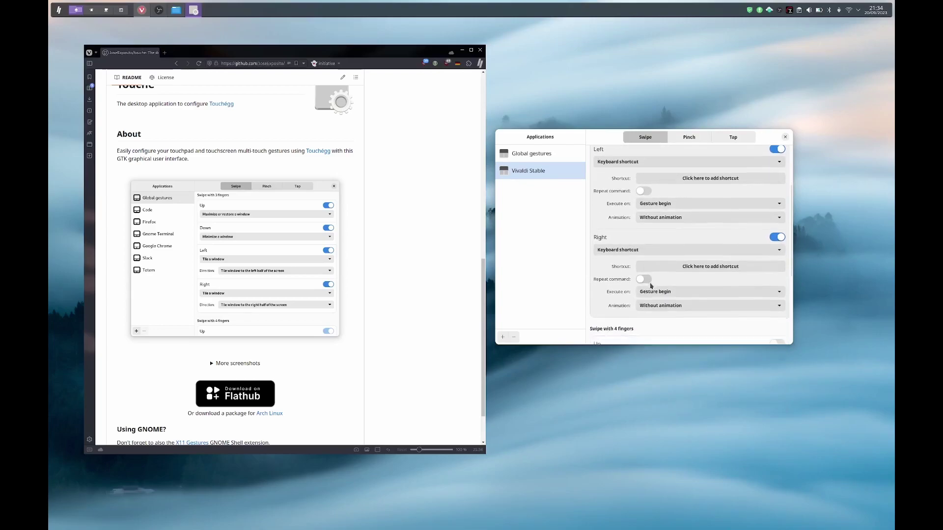
left_click_drag(792, 346, 858, 399)
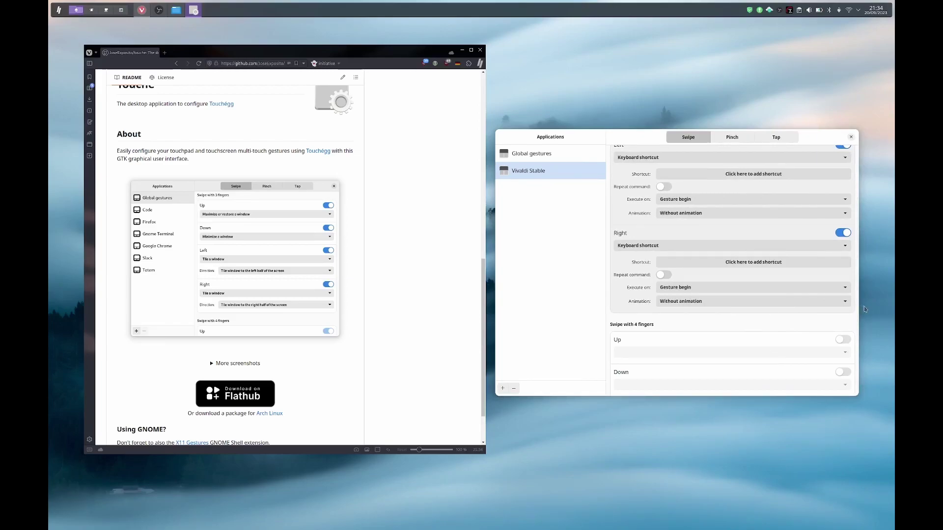
scroll(859, 290, "up", 1)
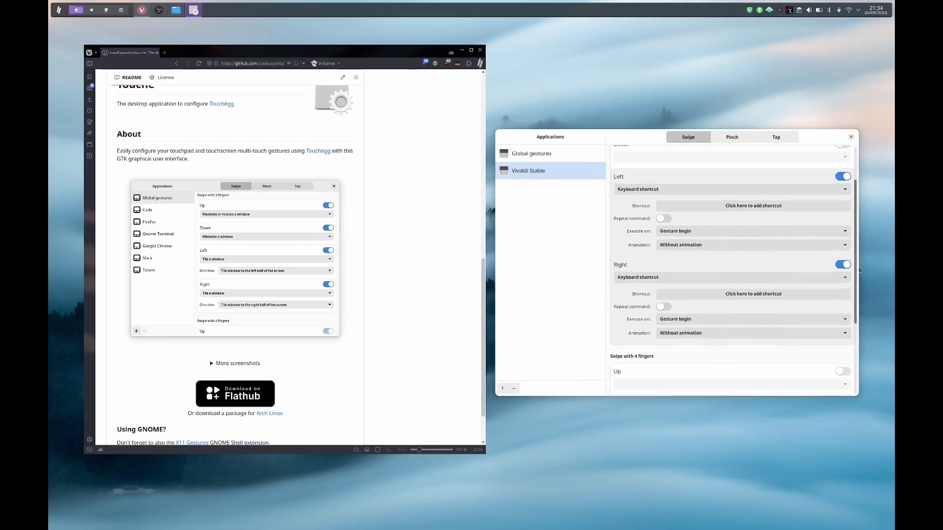
Look up the History Back and History Forward shortcuts in Vivaldi's keyboard settings under Page, and close the settings.
left_click(90, 441)
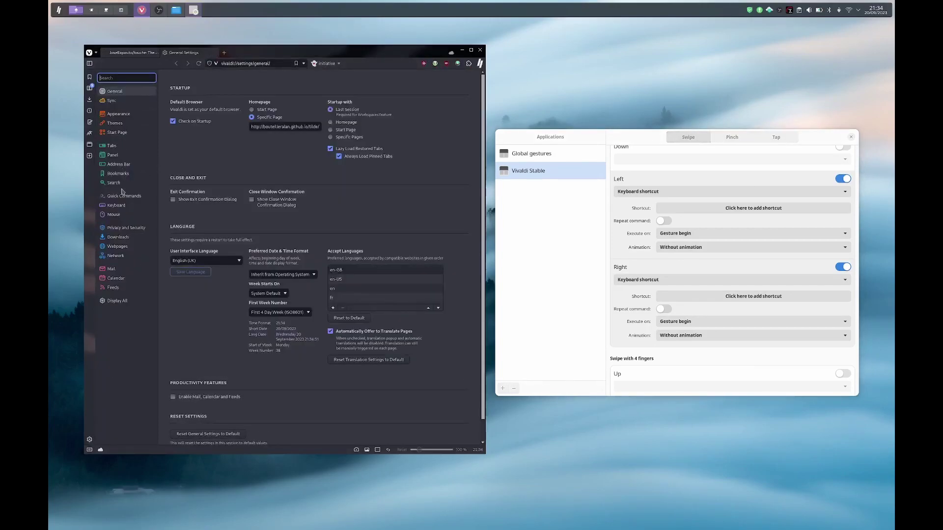
left_click(120, 209)
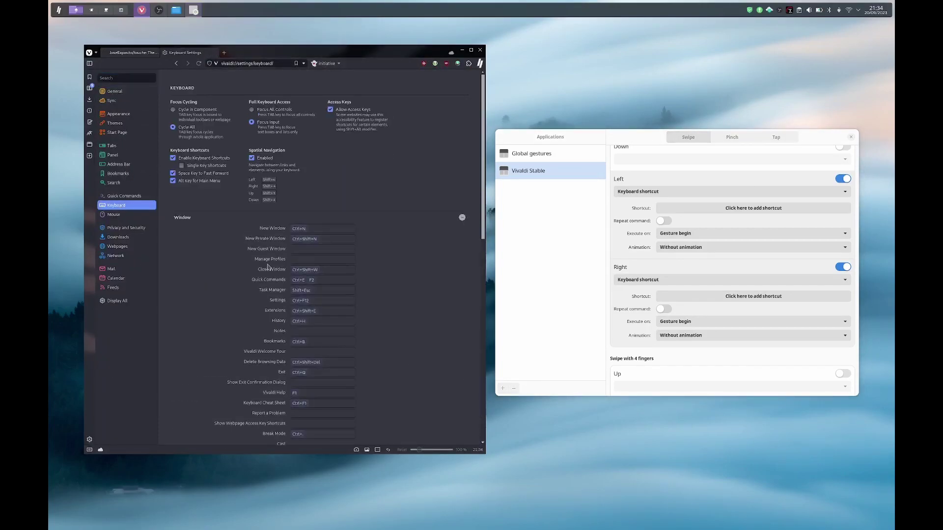
scroll(269, 267, "down", 15)
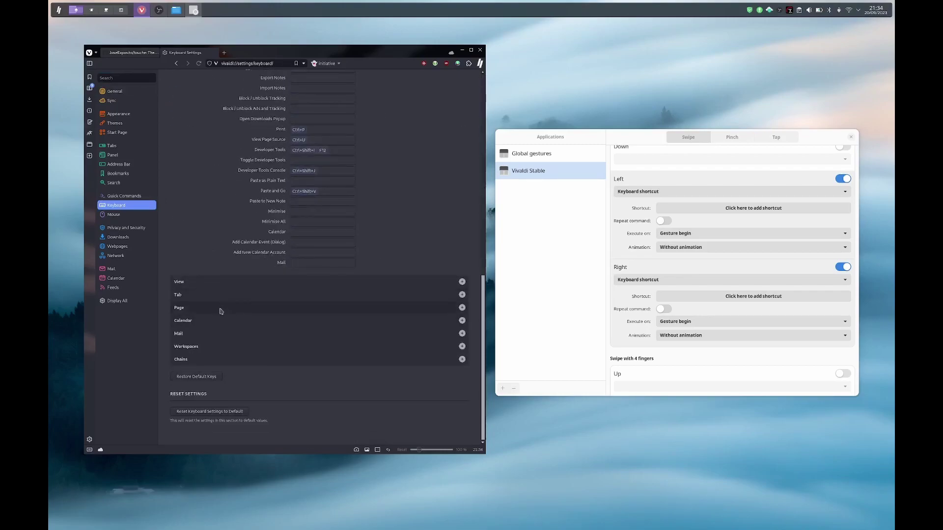
left_click(193, 313)
scroll(235, 325, "down", 6)
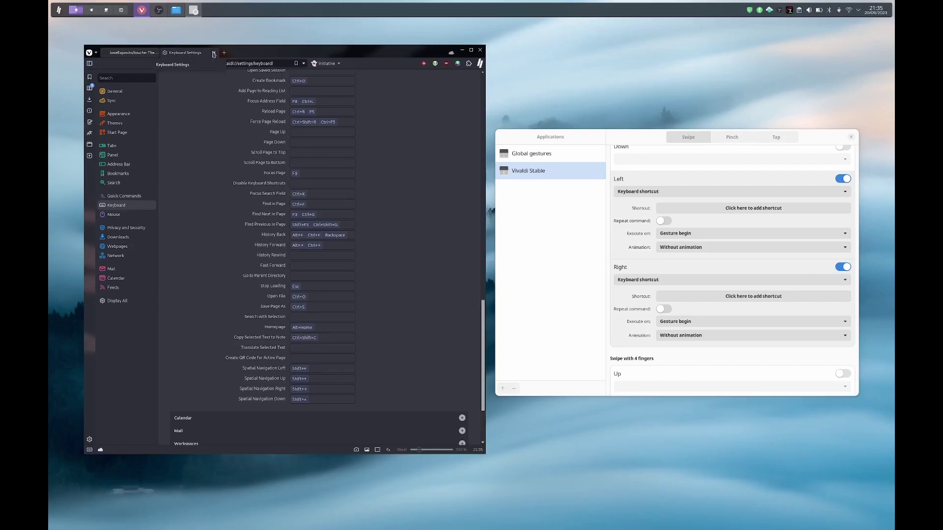
left_click(214, 52)
Assign Alt_L+Left as the shortcut of Vivaldi's three-finger left swipe and Alt_L+Right as that of the right swipe.
left_click(704, 211)
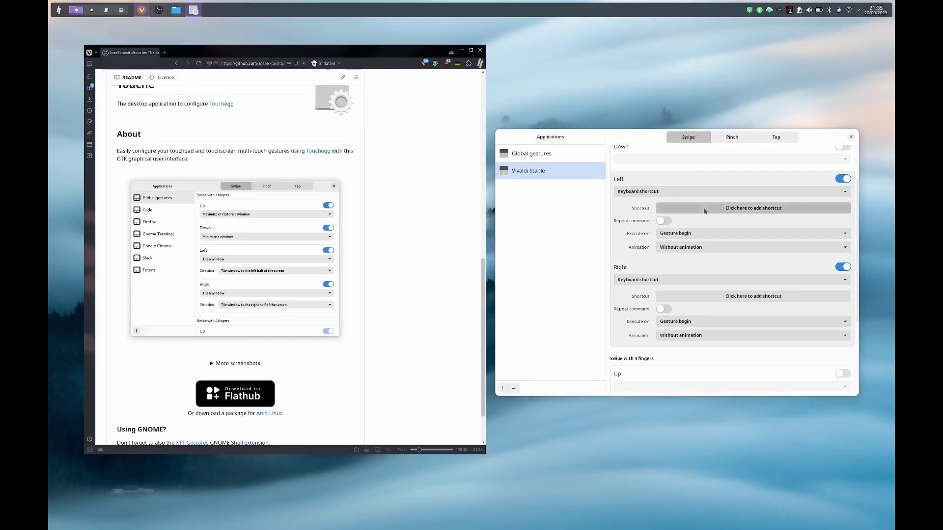
key("alt+Left")
left_click(735, 296)
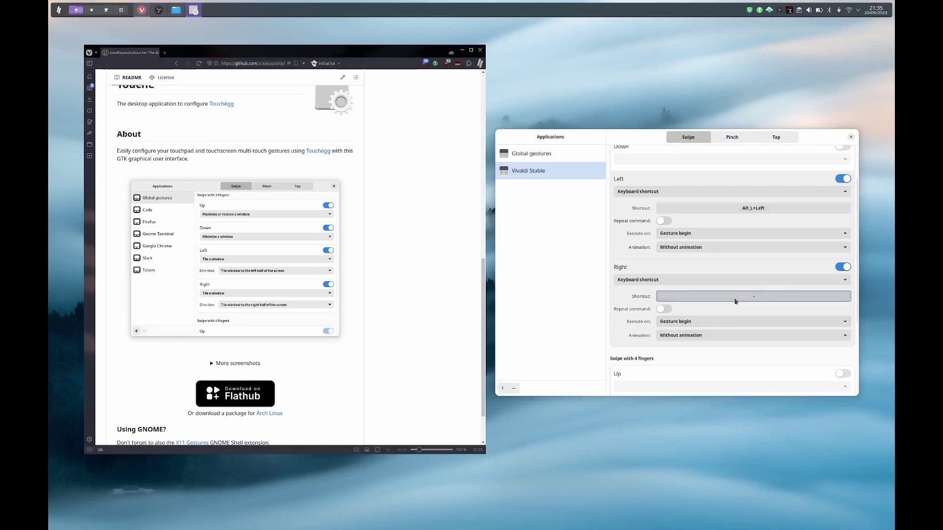
key("alt+Right")
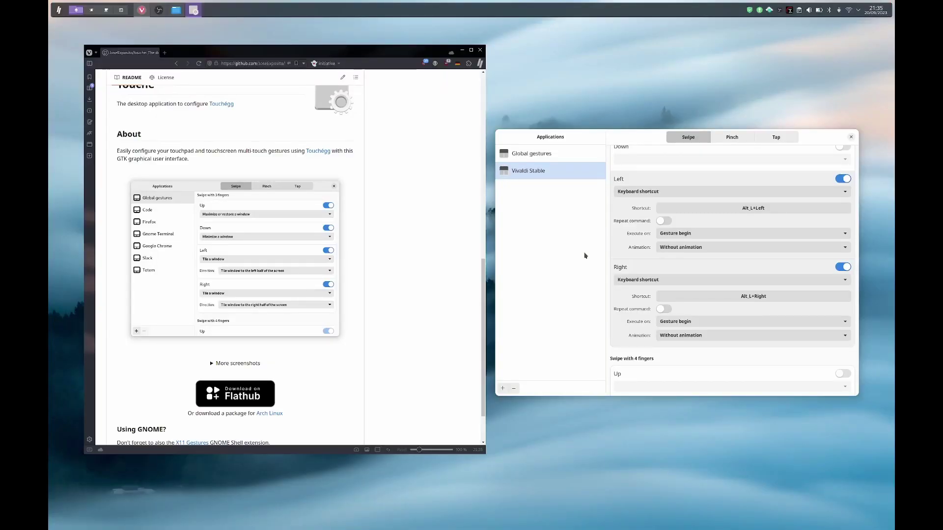
Test the new swipes in the browser by going back to the Touchégg page and forward to the Touché page.
left_click(396, 194)
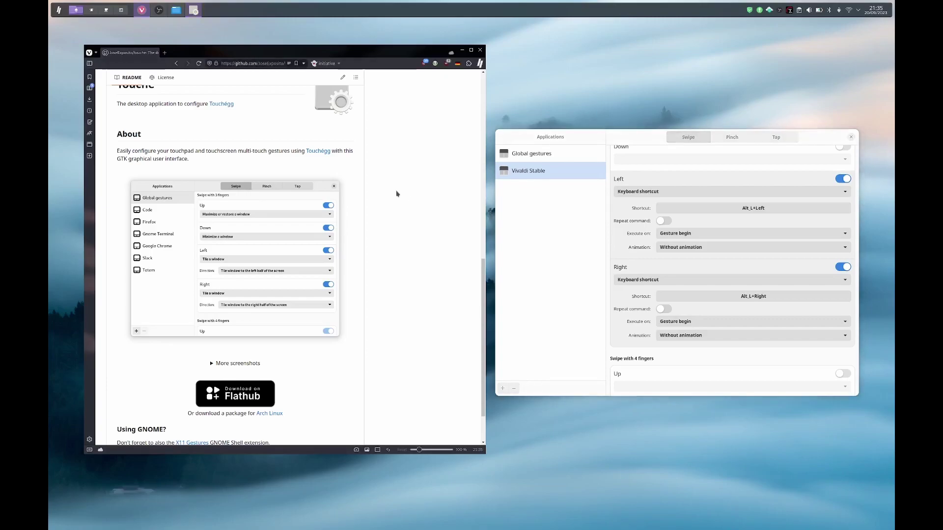
key("alt+Left")
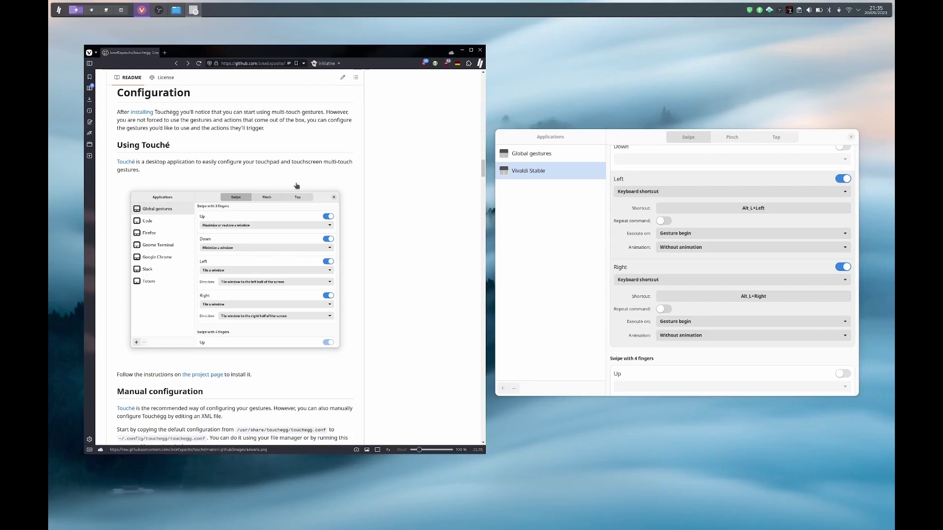
scroll(314, 186, "up", 15)
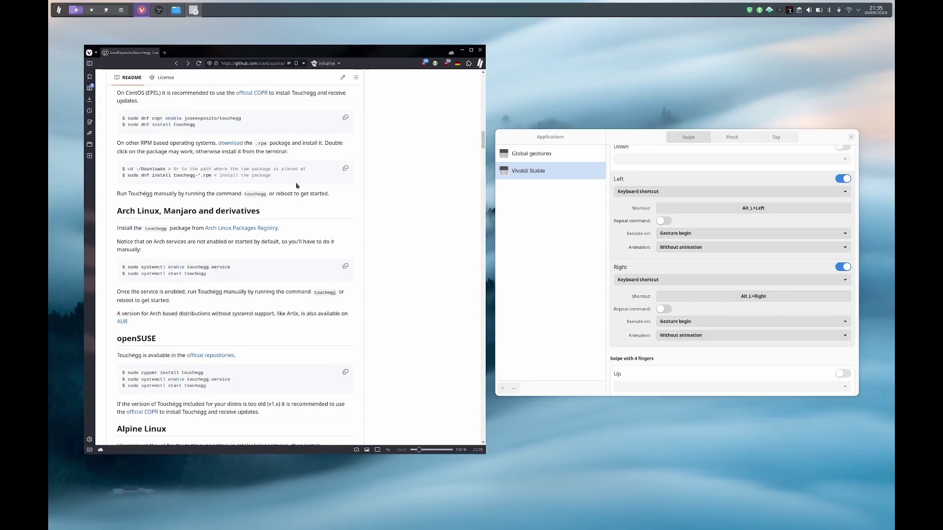
key("alt+Right")
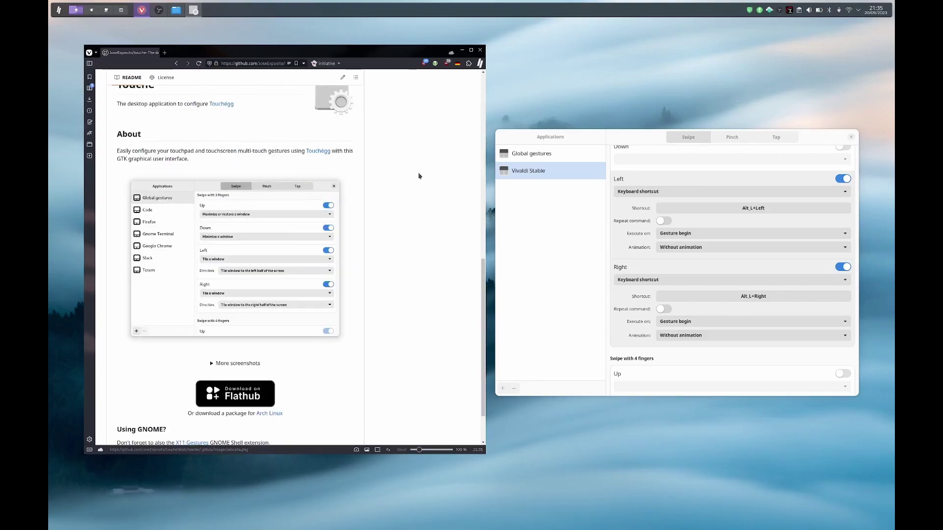
scroll(430, 143, "up", 10)
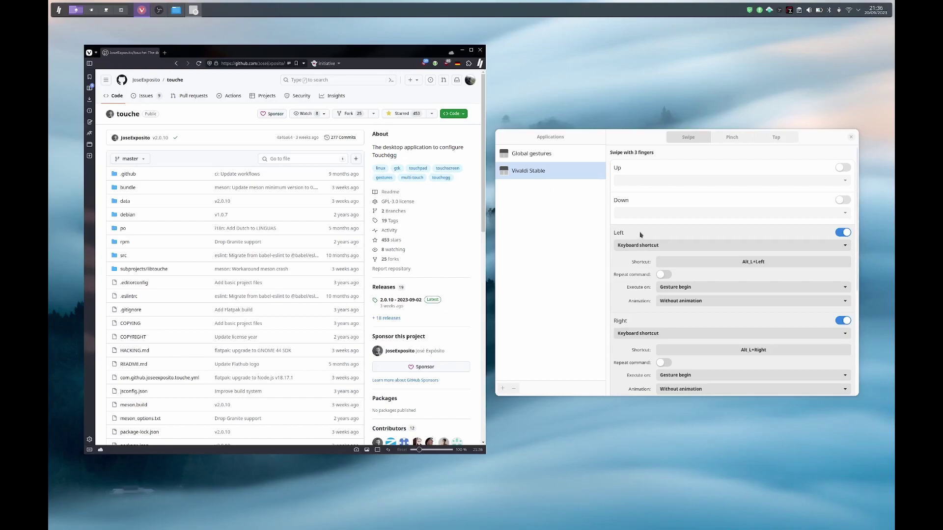
Compare the three-finger swipe settings of Global gestures with those of Vivaldi Stable.
left_click(549, 155)
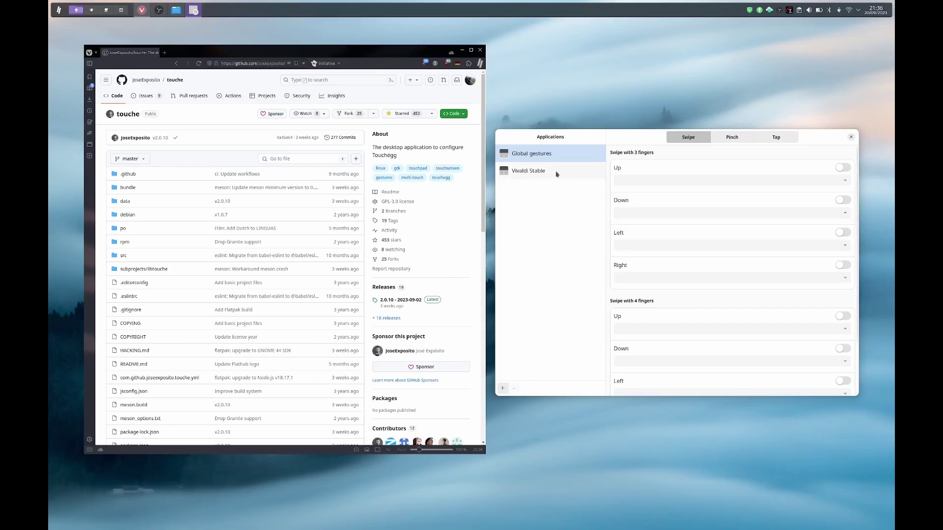
left_click(441, 138)
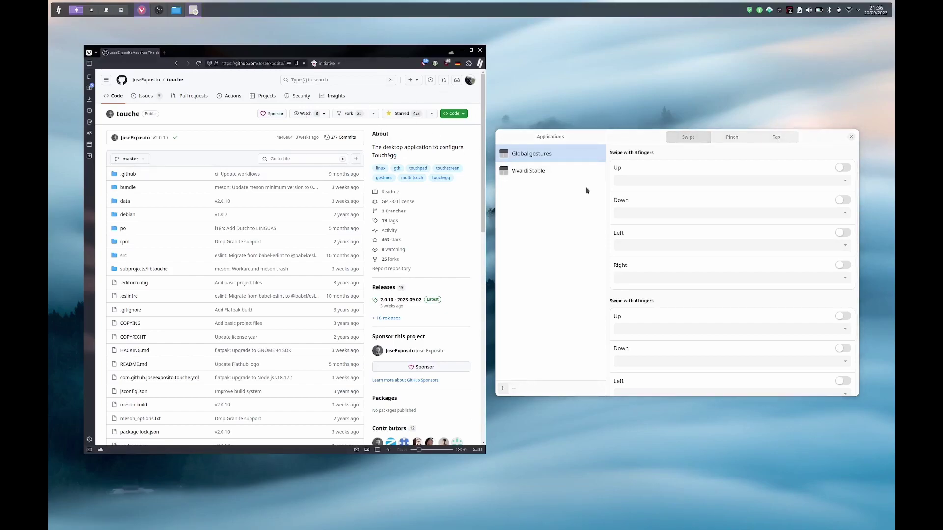
left_click(577, 86)
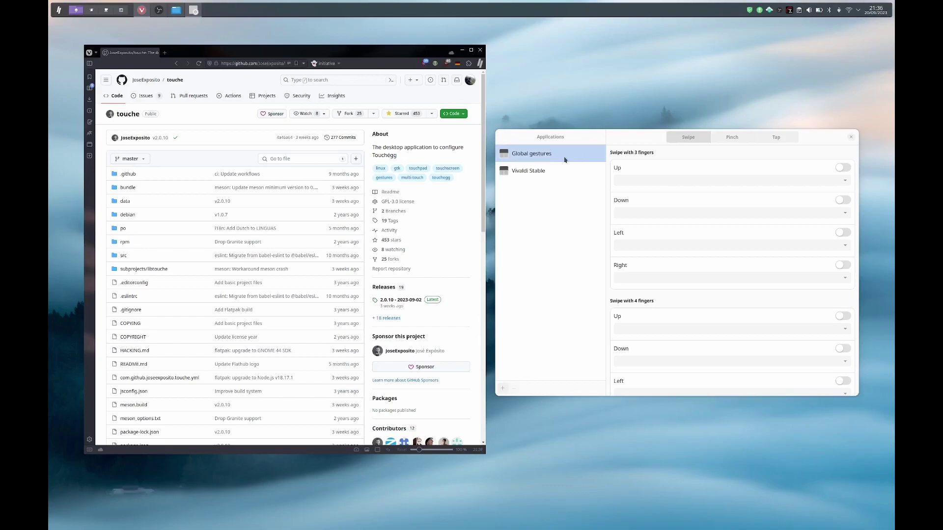
left_click(564, 175)
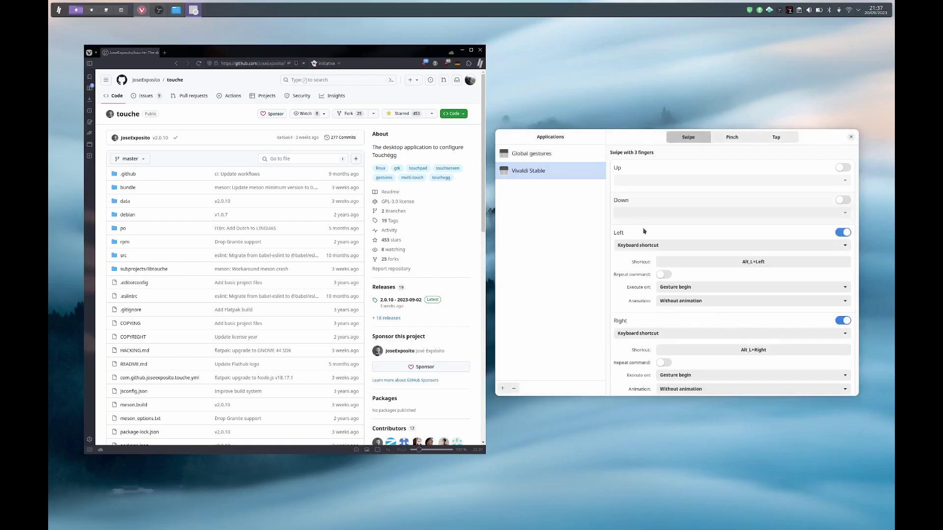
scroll(667, 236, "down", 1)
scroll(666, 235, "up", 1)
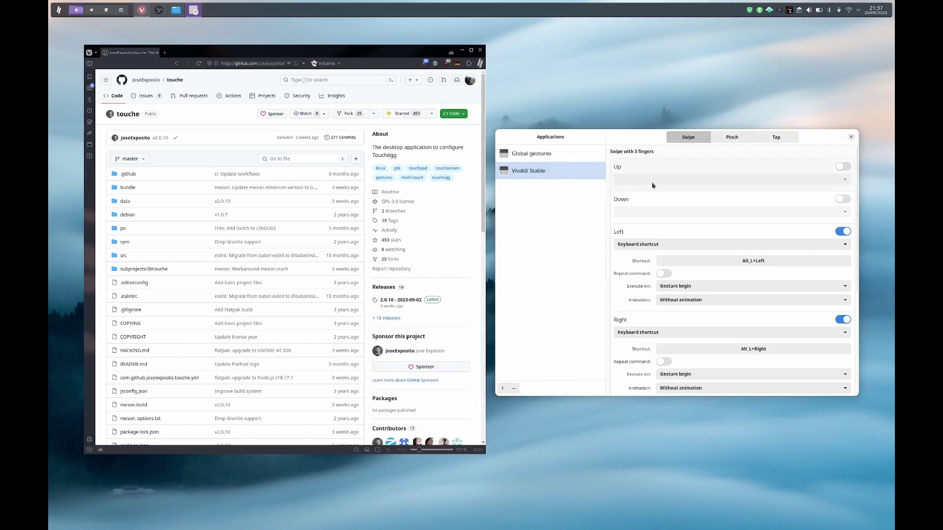
Enable Vivaldi Stable's three-finger up swipe as a Mouse click with Right click, and test it on the web page.
left_click(843, 167)
left_click(724, 181)
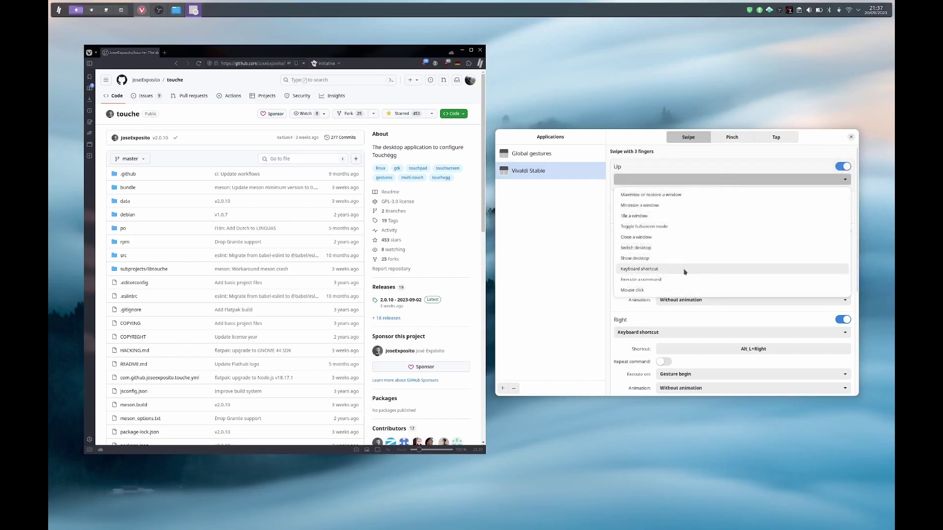
left_click(648, 290)
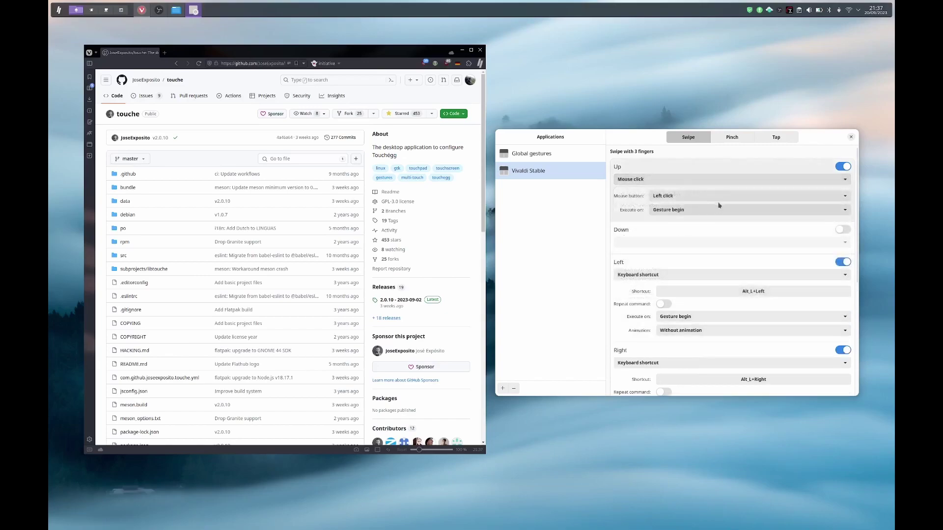
left_click(715, 196)
left_click(699, 227)
right_click(447, 218)
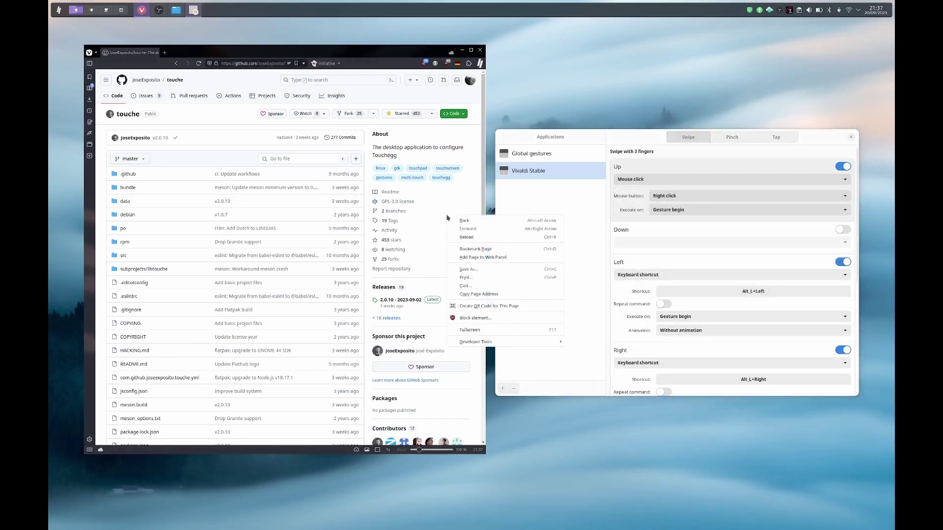
Enable the three-finger up swipe under Global gestures and set its action to Show desktop.
left_click(564, 153)
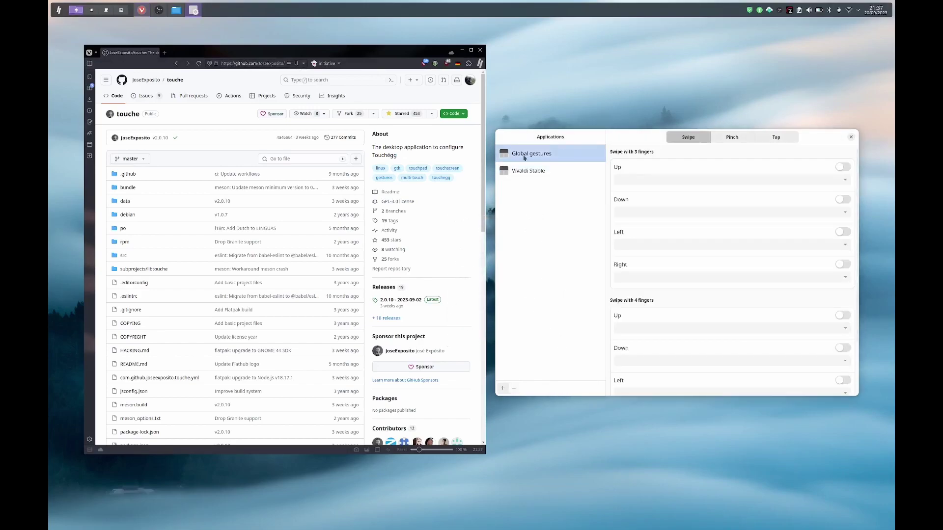
left_click(842, 167)
left_click(805, 181)
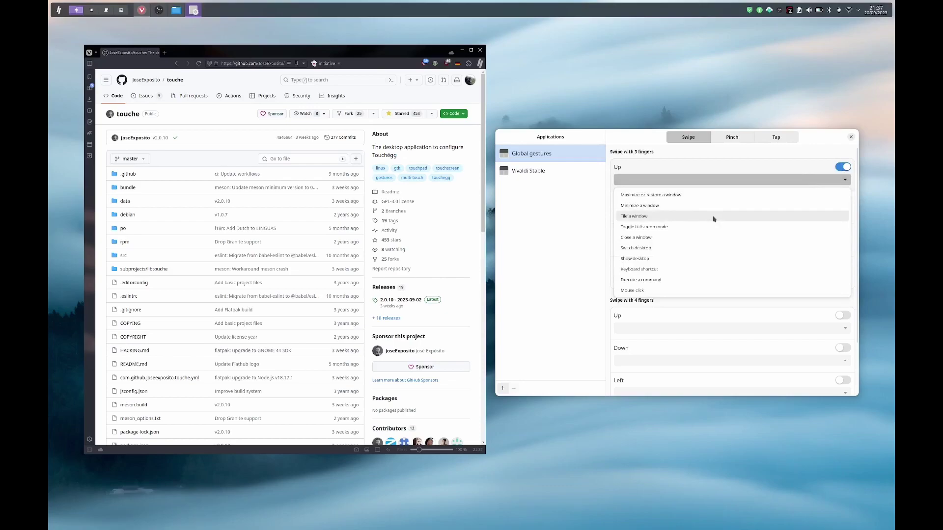
left_click(691, 269)
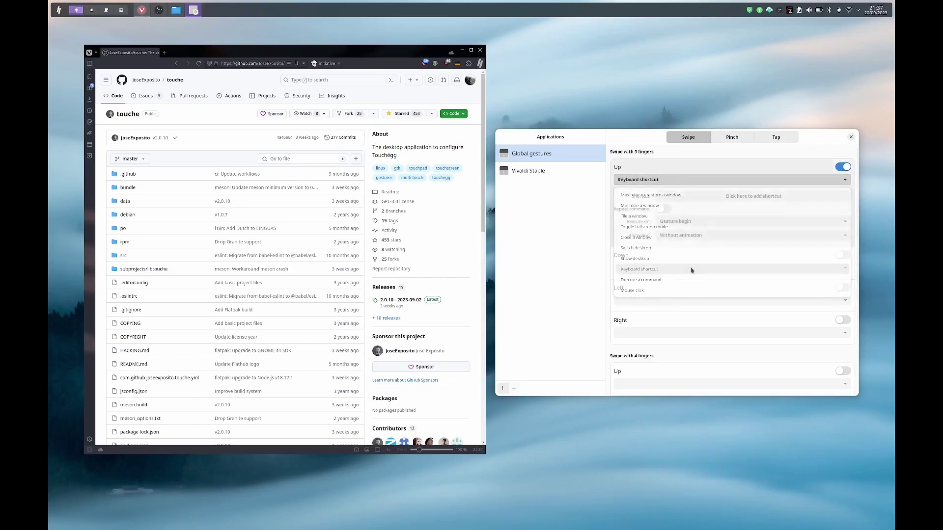
left_click(694, 182)
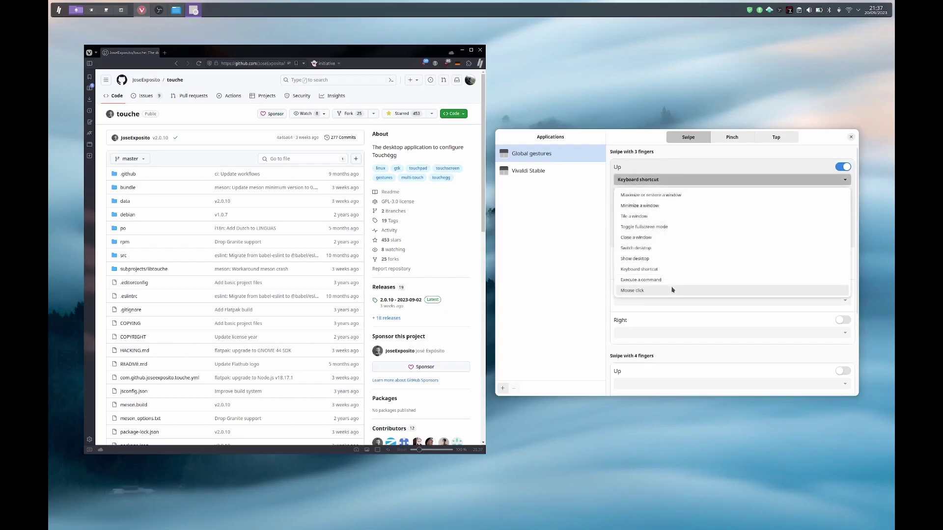
left_click(675, 259)
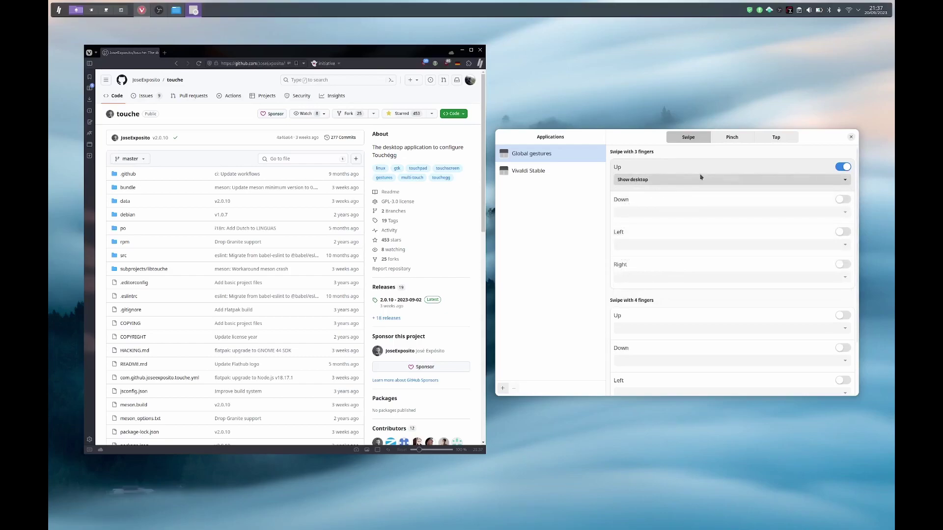
Test the three-finger up swipe by showing the desktop, restoring the windows and bringing up the browser page's context menu.
left_click(622, 83)
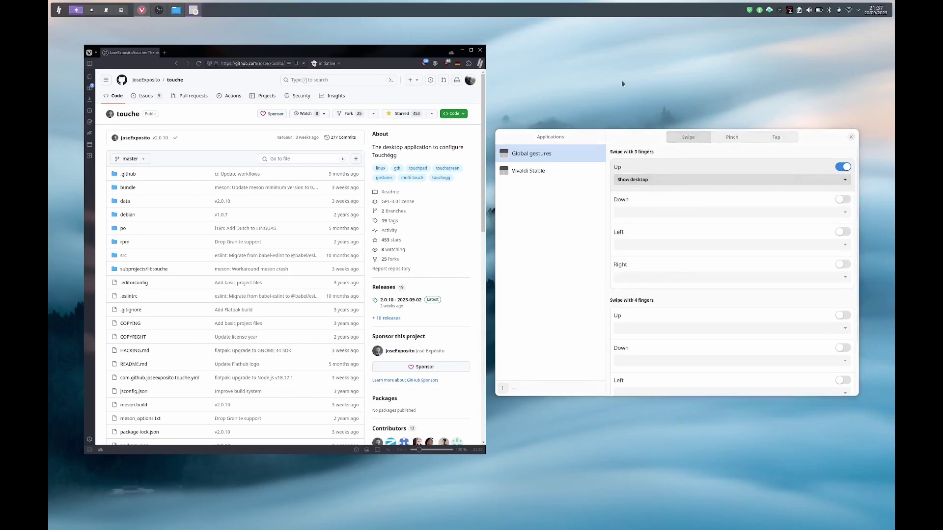
key("super+d")
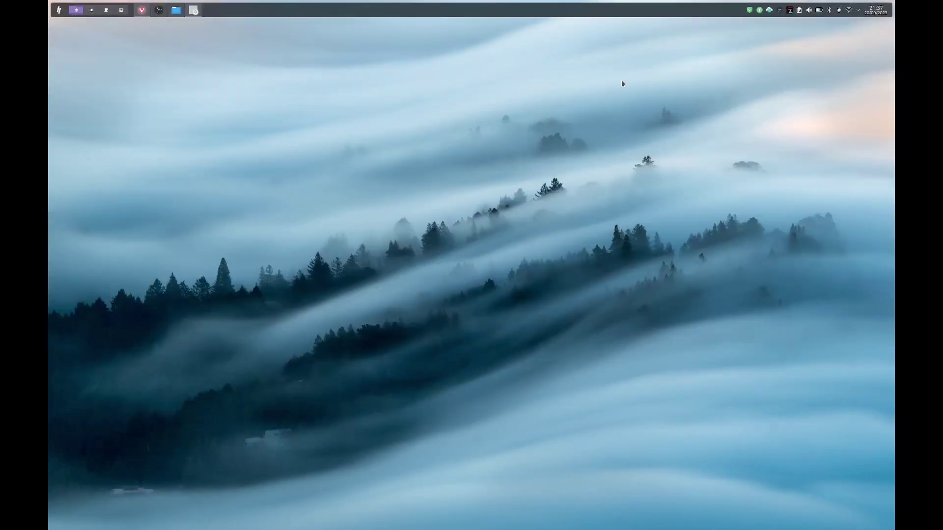
key("super+d")
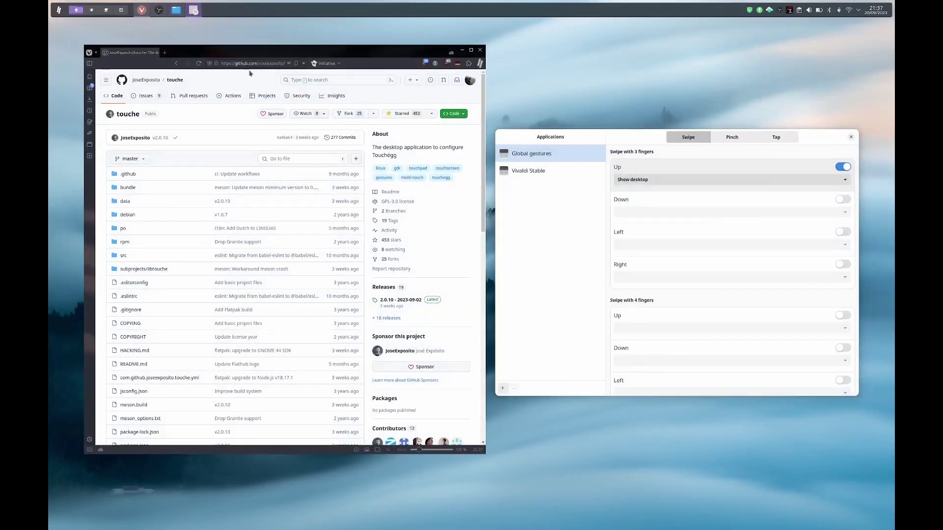
right_click(214, 118)
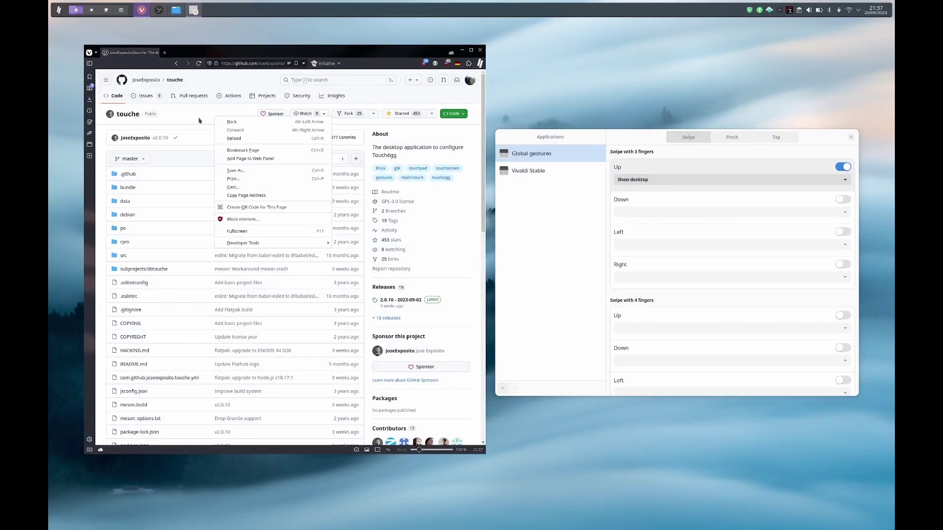
Turn off the three-finger up swipe for Vivaldi Stable.
left_click(539, 170)
left_click(539, 171)
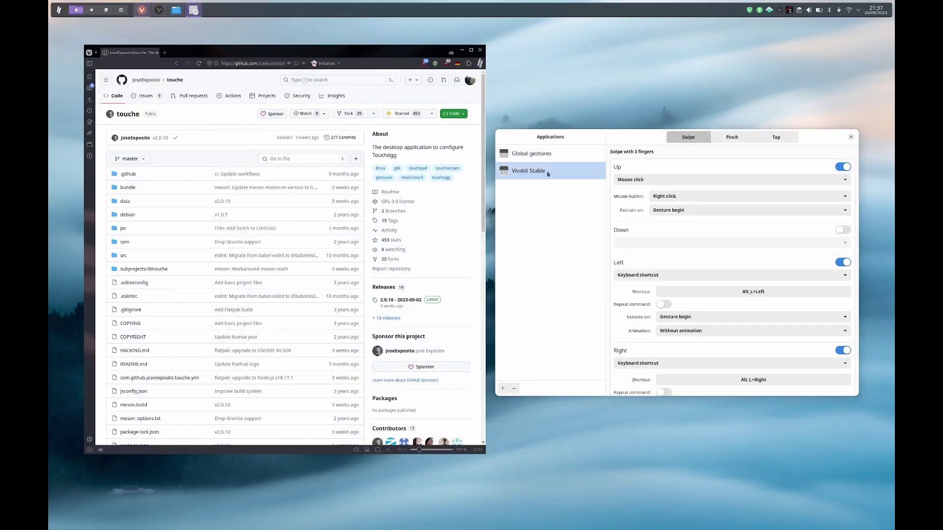
left_click(843, 167)
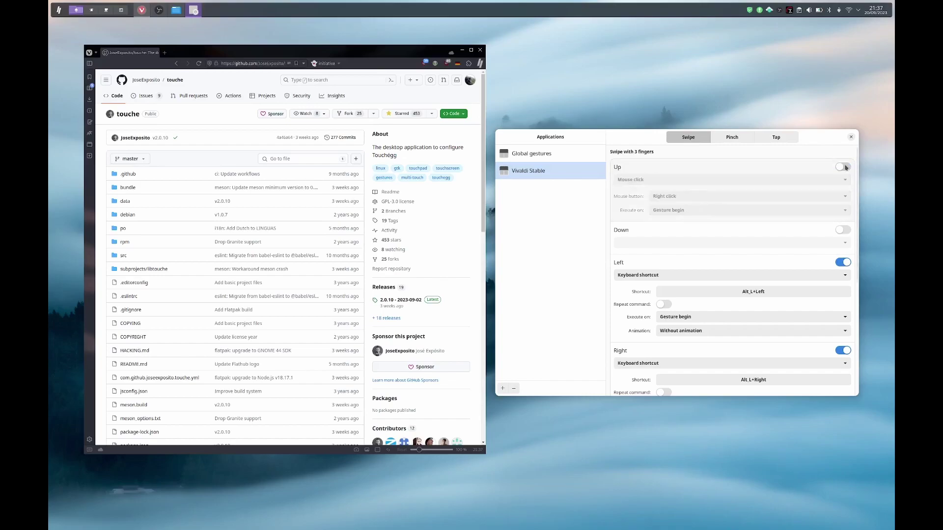
Enable the three-finger down swipe under Global gestures, alongside the three-finger up swipe.
left_click(558, 162)
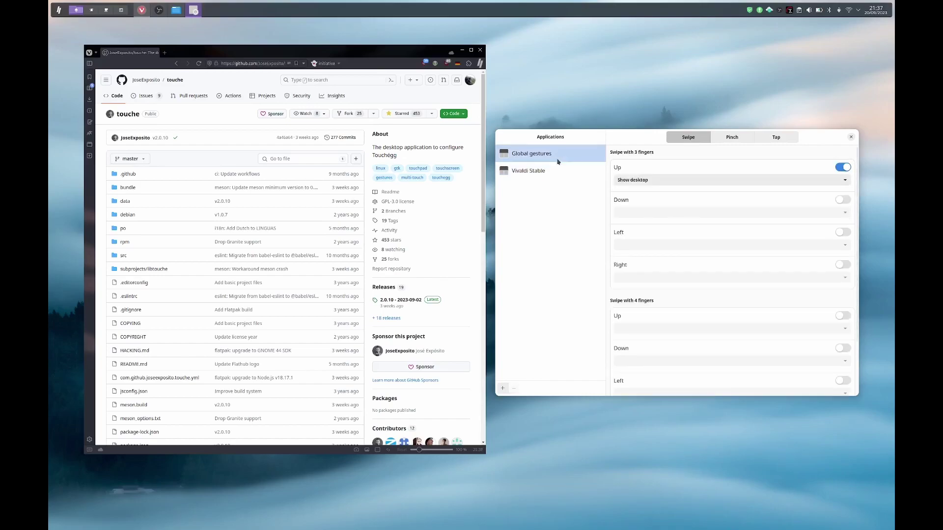
left_click(843, 168)
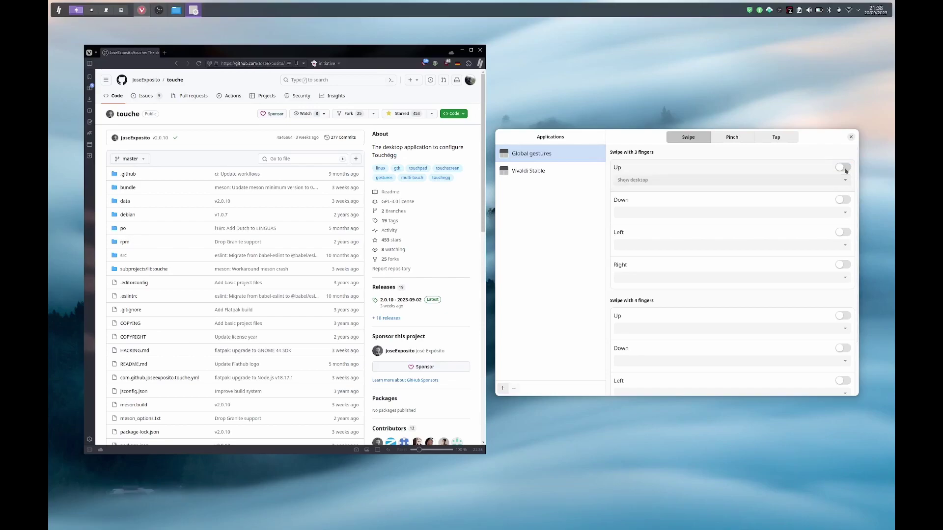
left_click(843, 167)
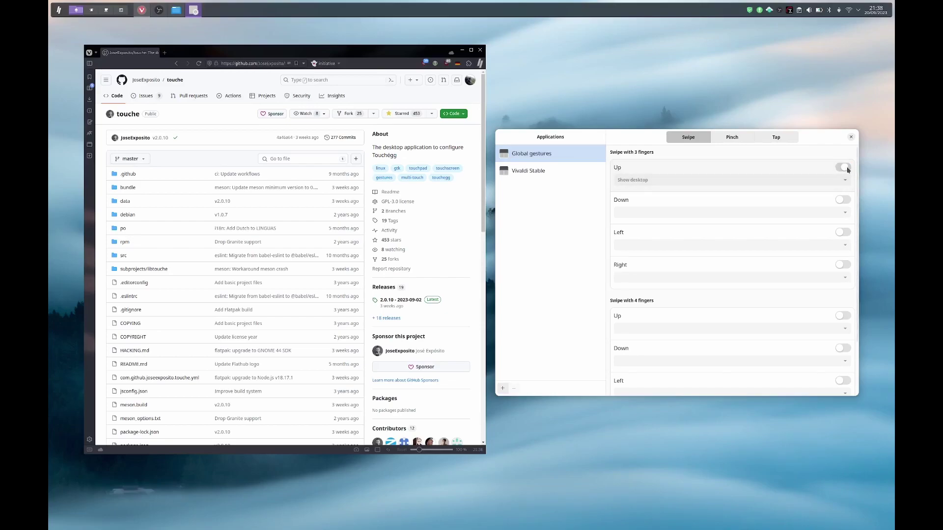
left_click(844, 200)
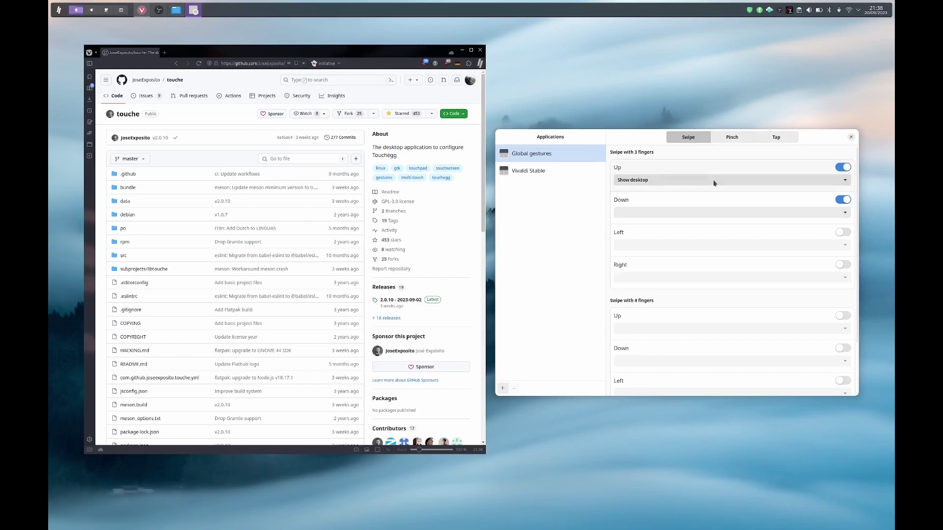
Set the actions of both the global three-finger up and down swipes to Keyboard shortcut.
left_click(650, 181)
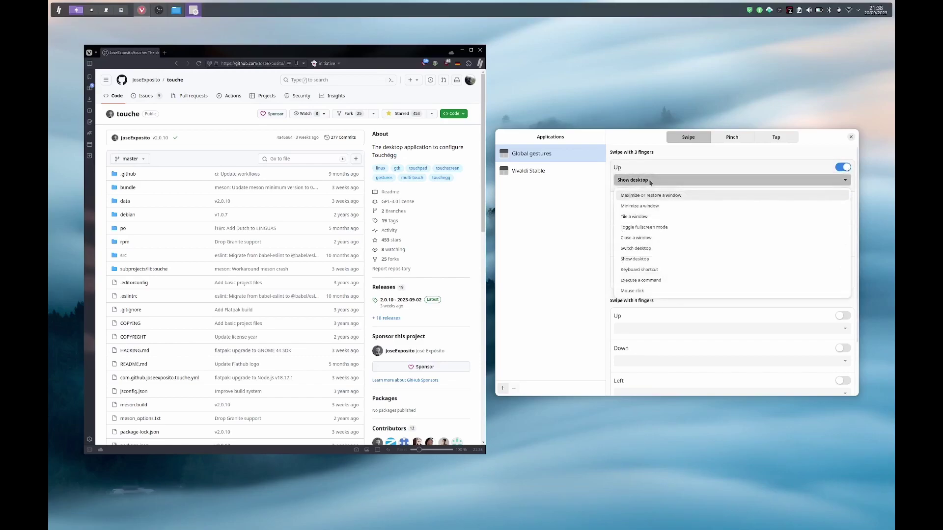
left_click(658, 269)
left_click(660, 270)
left_click(672, 347)
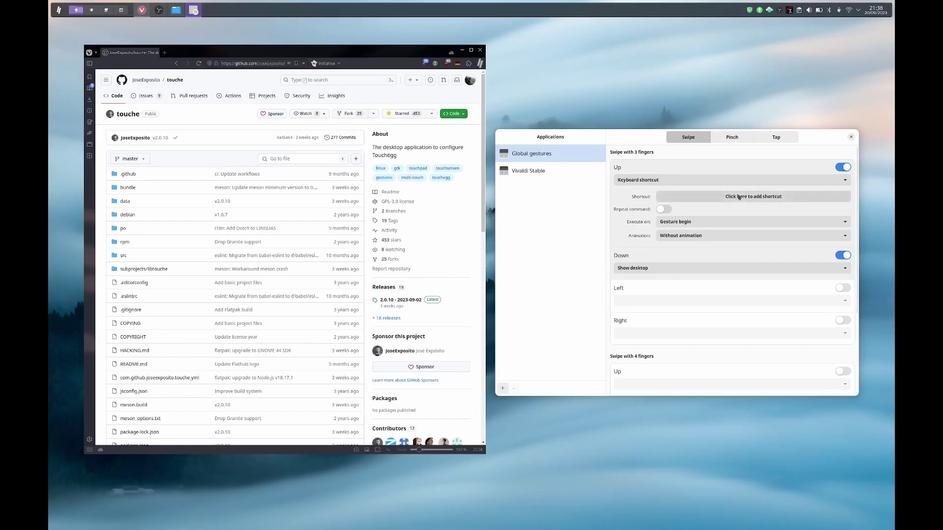
left_click(668, 269)
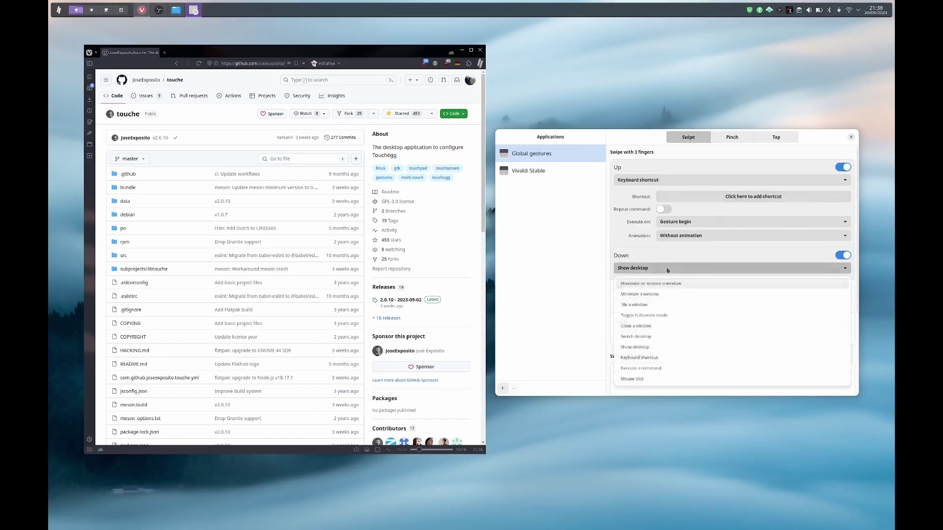
left_click(668, 358)
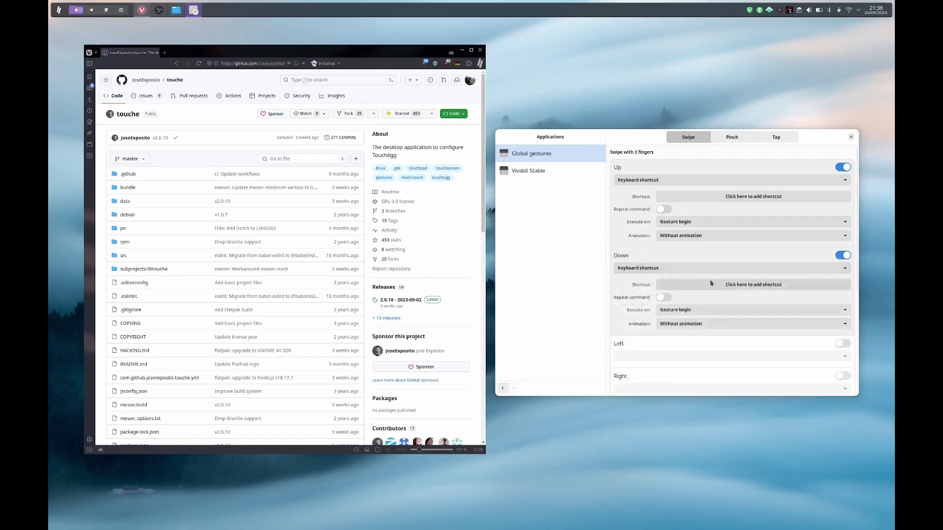
Record Super+W as the shortcut for the global up swipe and Super+P for the down swipe.
left_click(740, 198)
key("super+w")
left_click(746, 287)
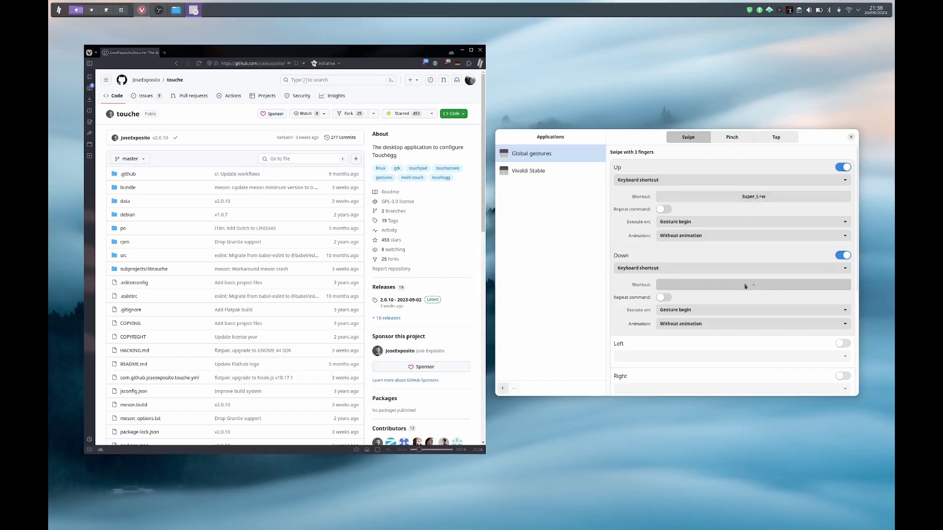
key("super+p")
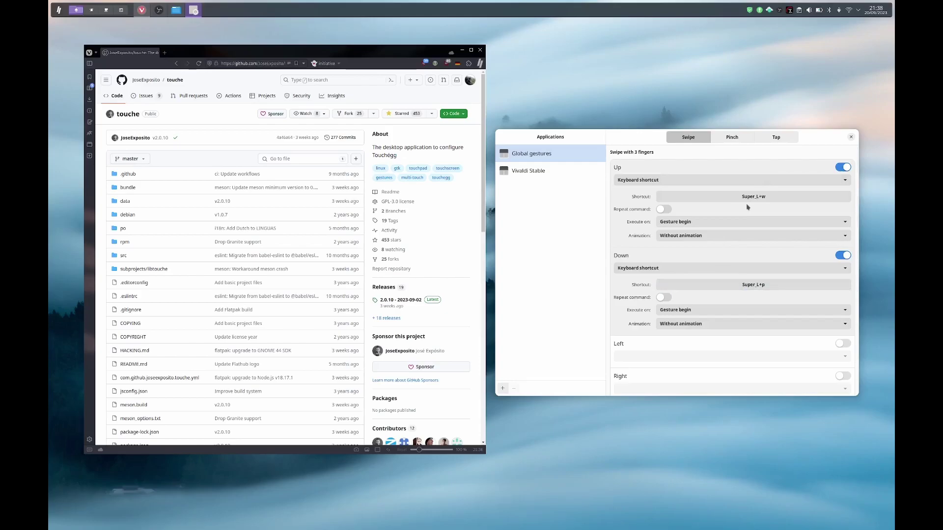
Test the global up and down swipes by opening and closing the window overview and the search launcher.
key("super+w")
key("super+w")
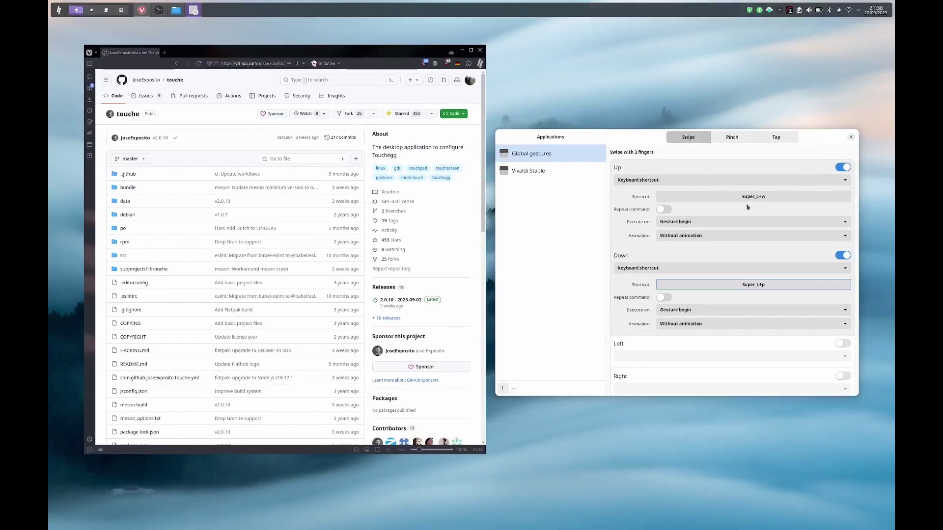
key("alt+space")
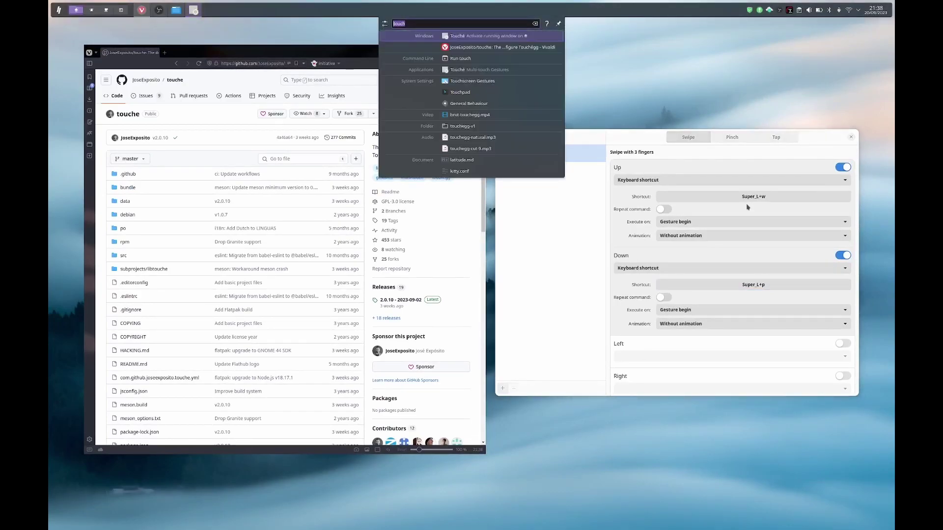
key("BackSpace")
key("super")
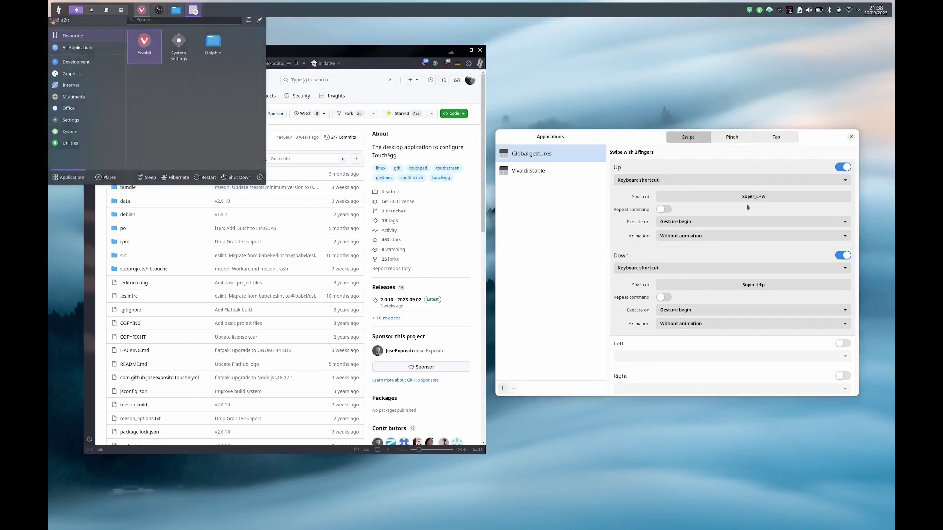
key("super")
left_click(623, 108)
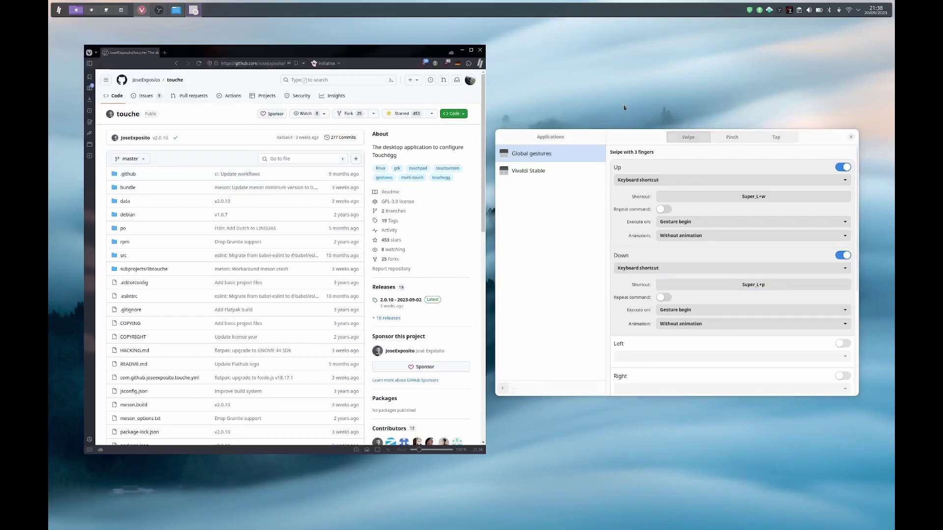
key("super+w")
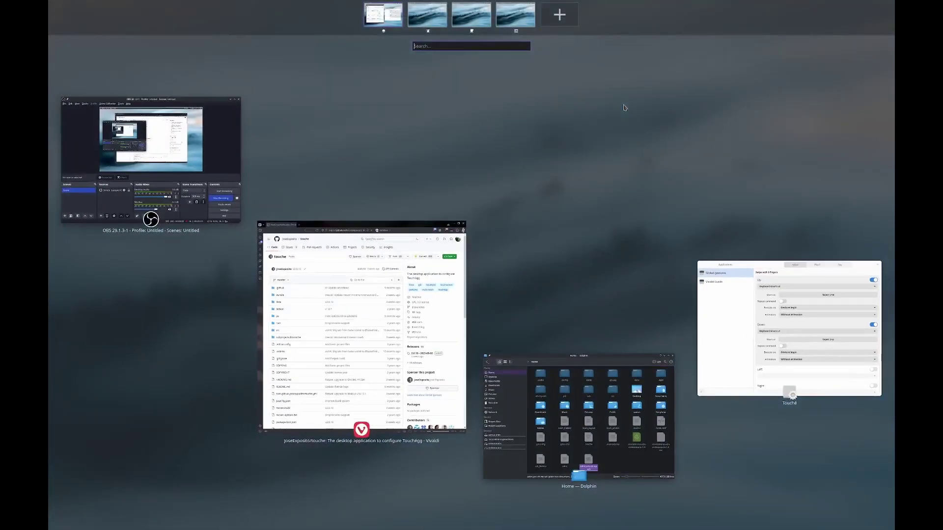
key("super+w")
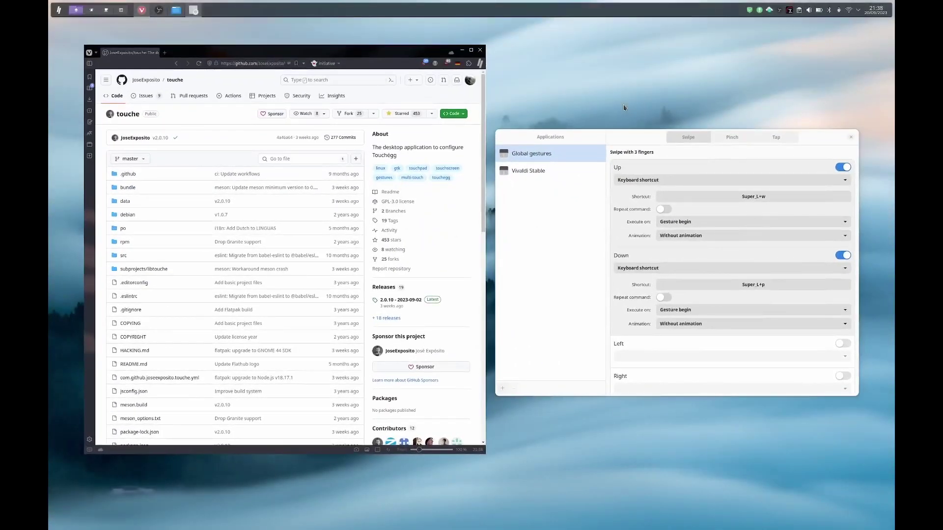
key("alt+space")
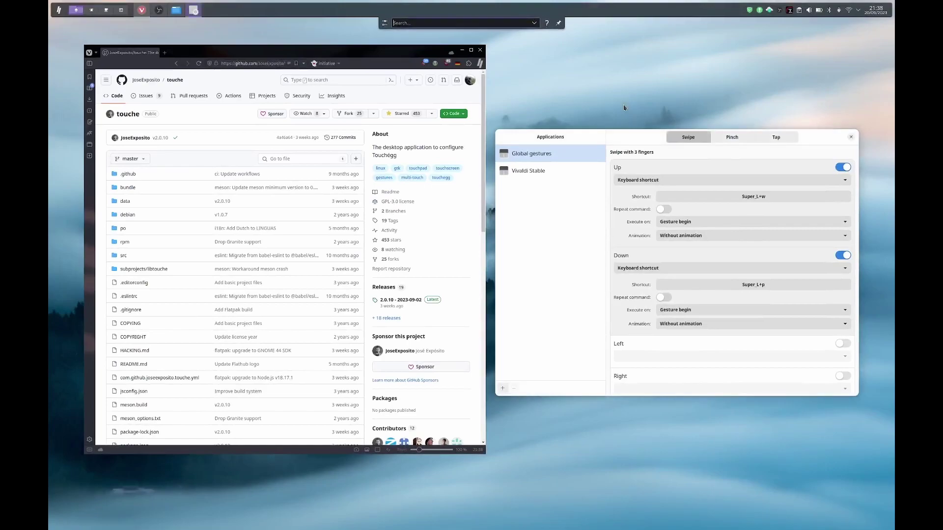
key("Escape")
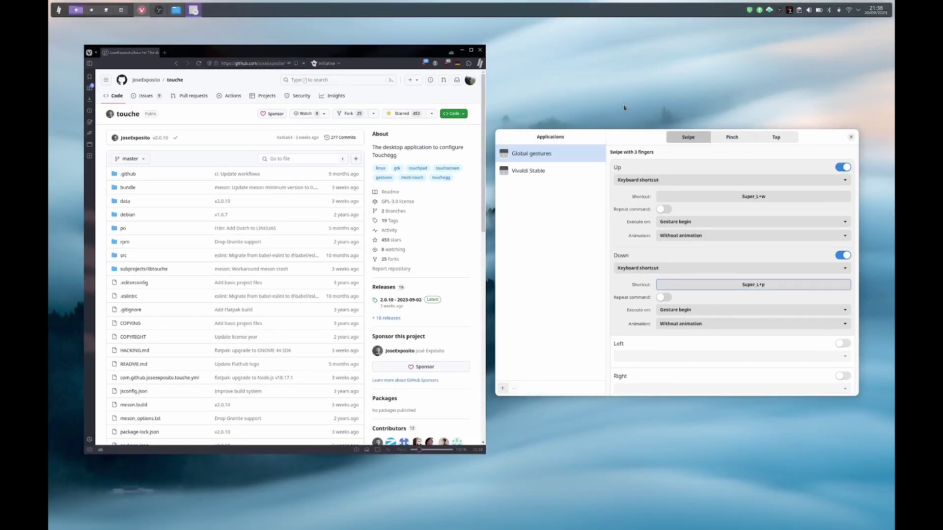
Compare the three-finger swipe settings of Vivaldi Stable with those under Global gestures.
left_click(536, 171)
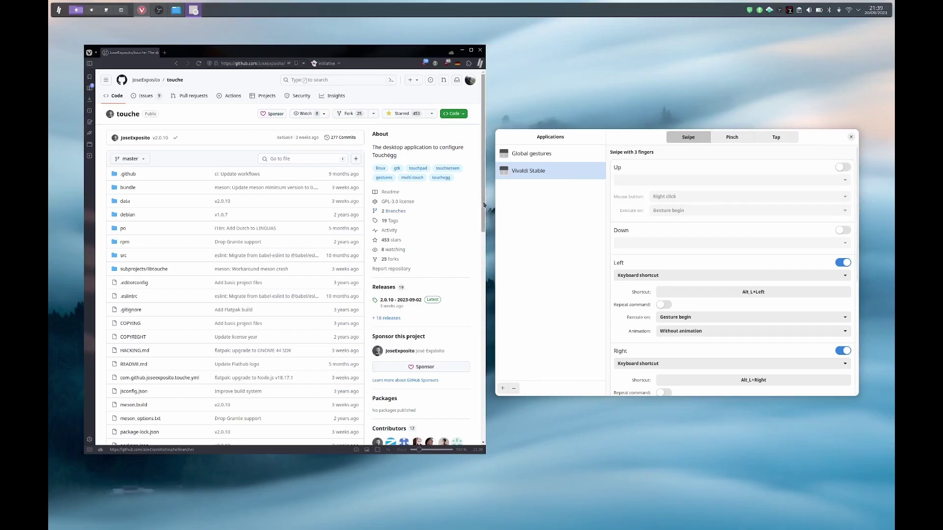
left_click(535, 153)
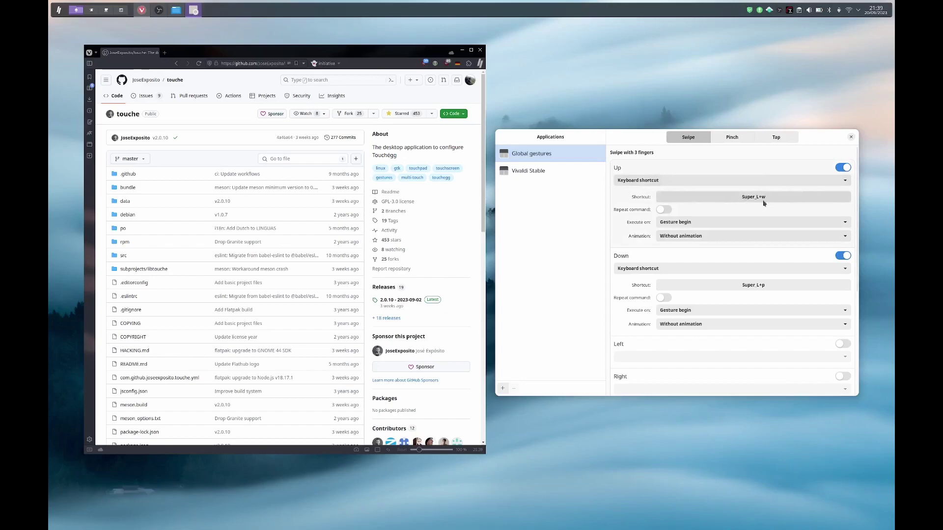
left_click(540, 175)
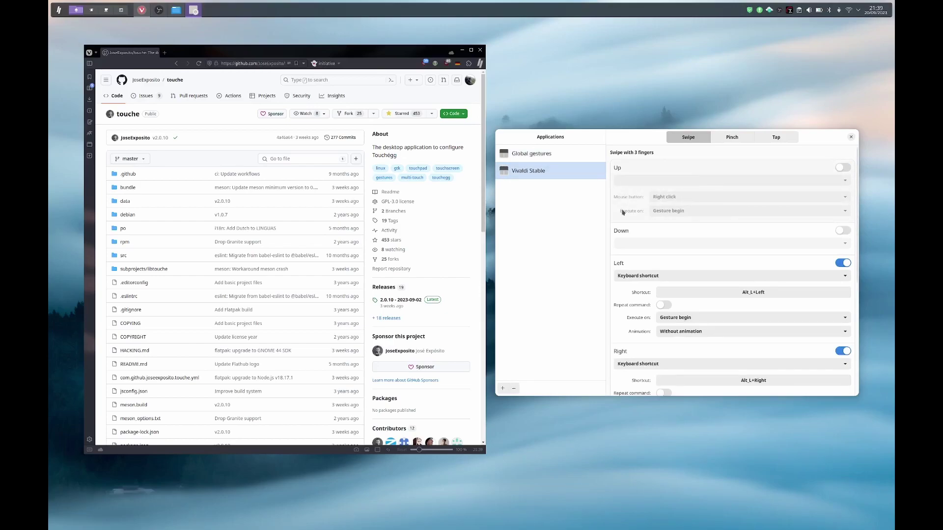
left_click(547, 155)
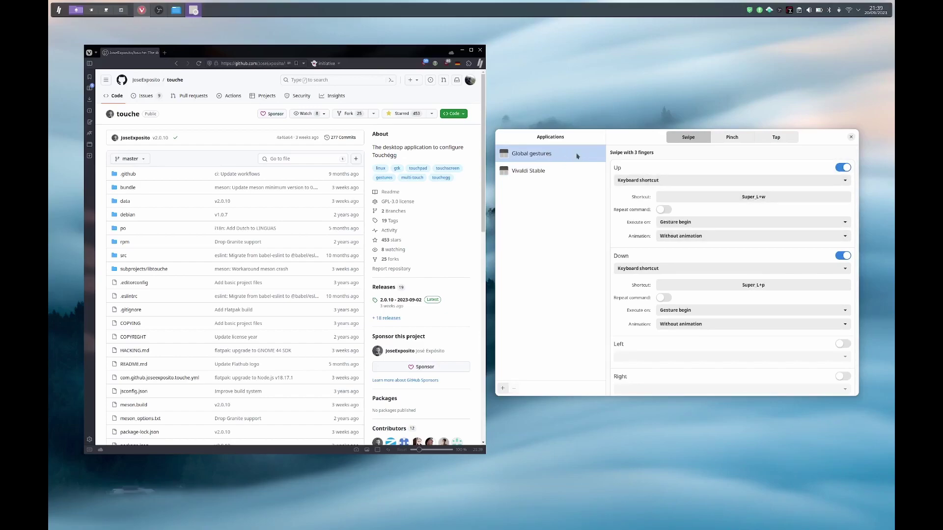
left_click(558, 173)
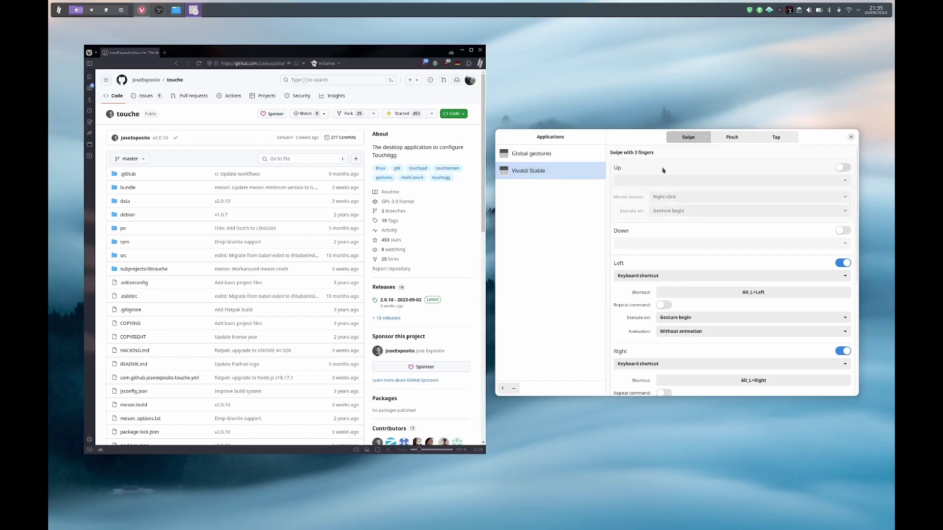
Set the action of the global three-finger up swipe to Execute a command.
key("Up")
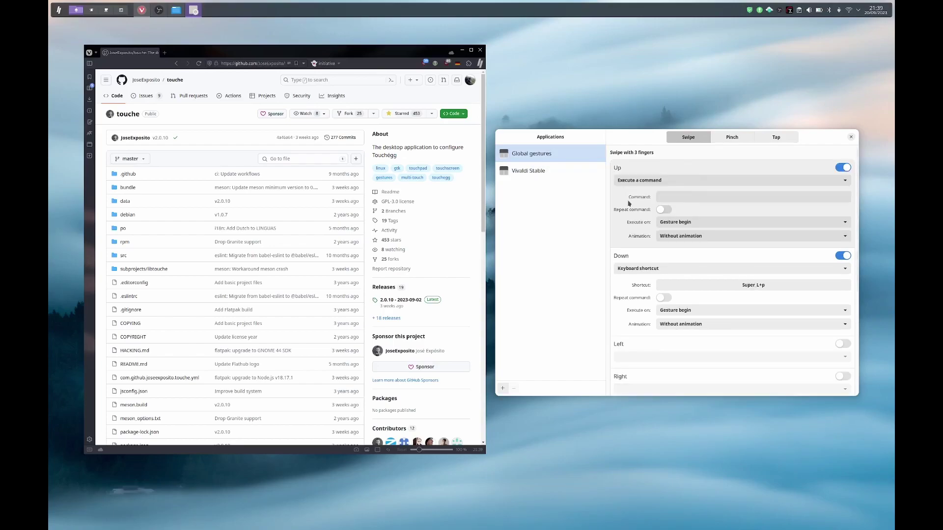
left_click(653, 181)
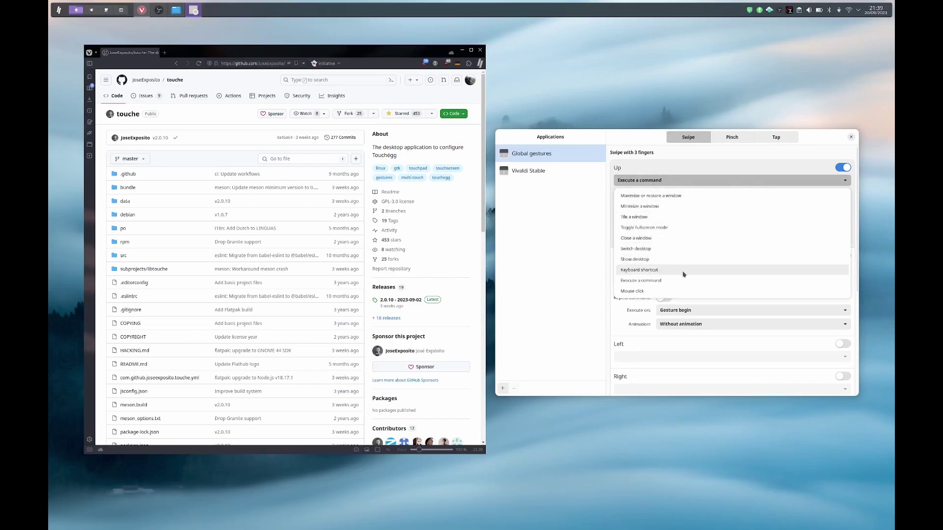
left_click(658, 284)
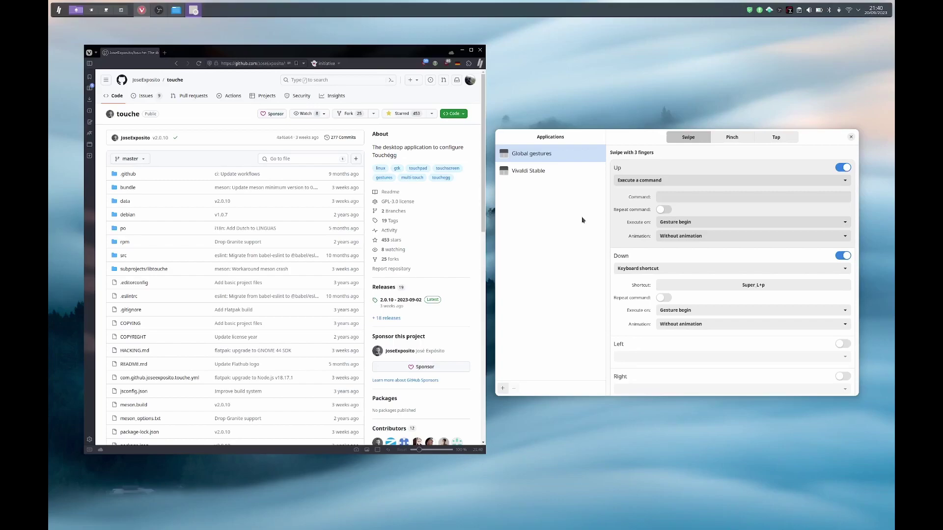
Go back to the Touchégg repository page in the browser and examine the README's available gestures and actions.
scroll(204, 126, "down", 10)
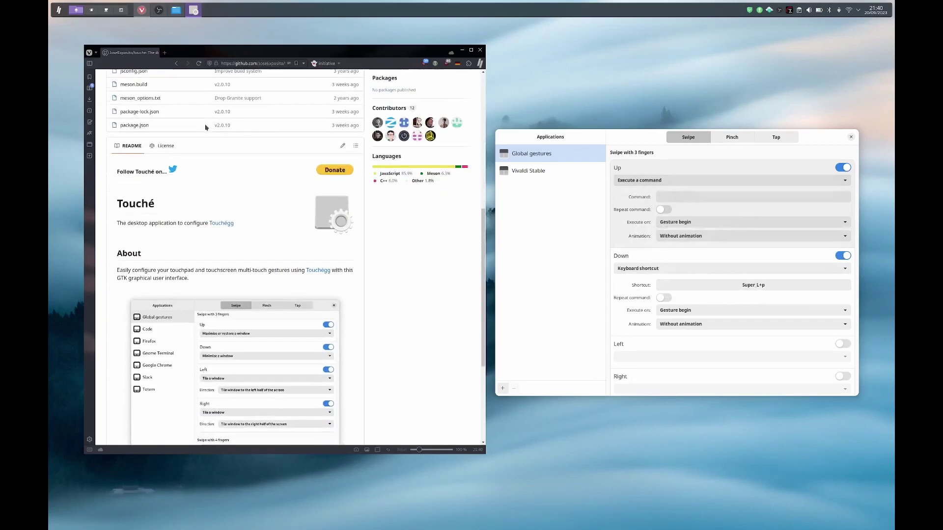
scroll(204, 127, "up", 10)
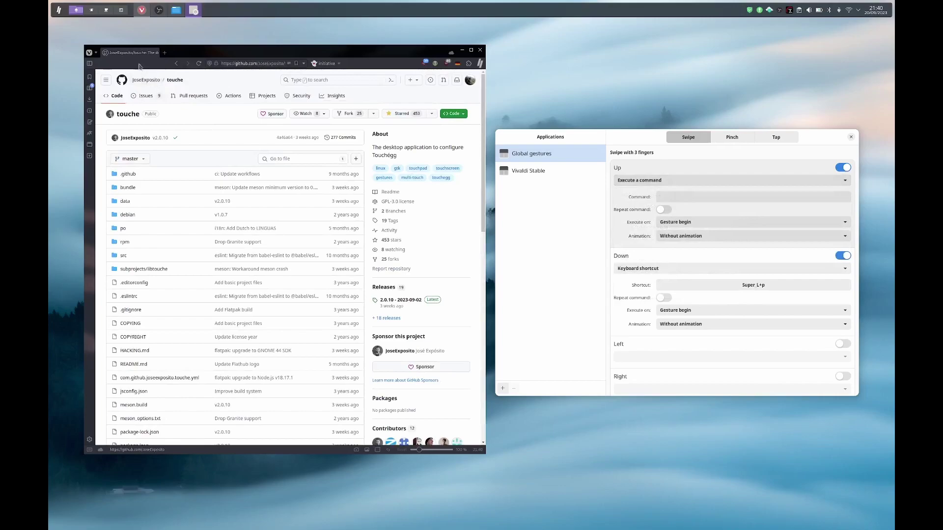
key("alt+Left")
scroll(211, 128, "down", 8)
scroll(211, 127, "down", 15)
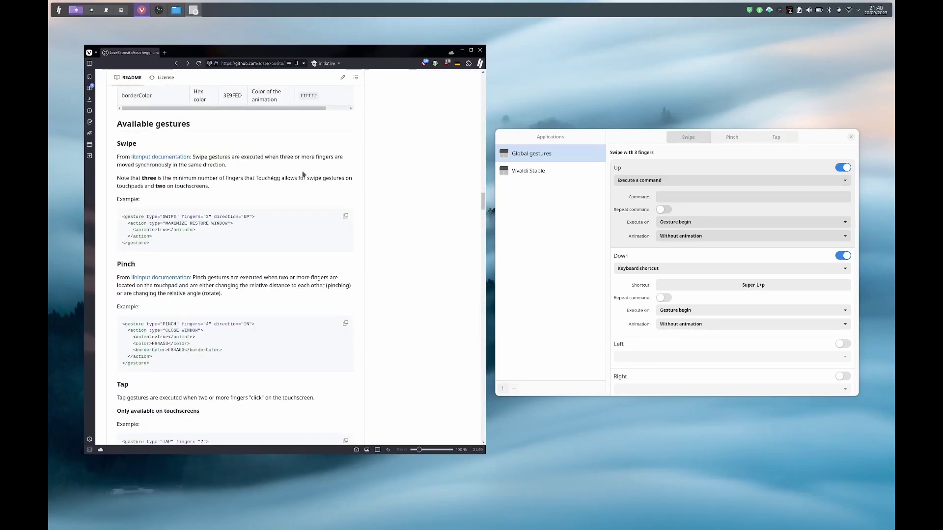
scroll(303, 173, "down", 15)
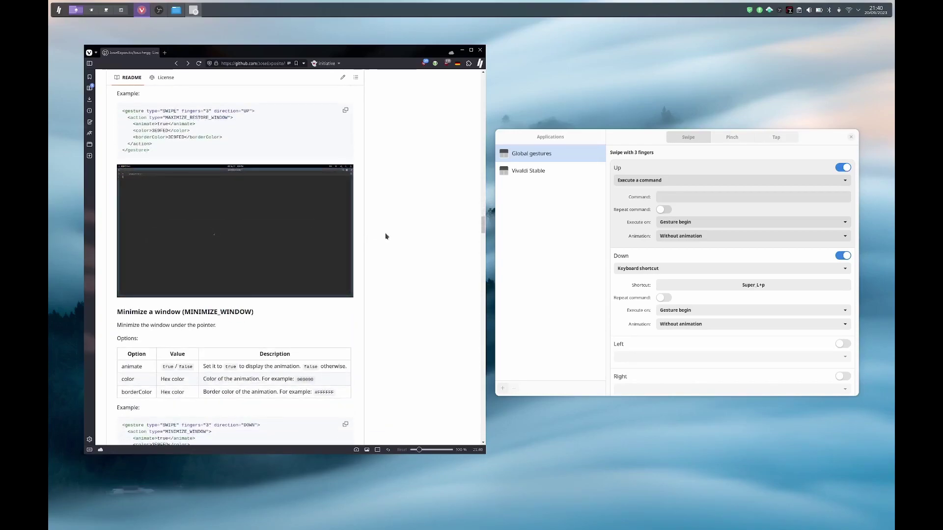
scroll(238, 221, "up", 1)
scroll(237, 222, "up", 1)
scroll(242, 199, "down", 1)
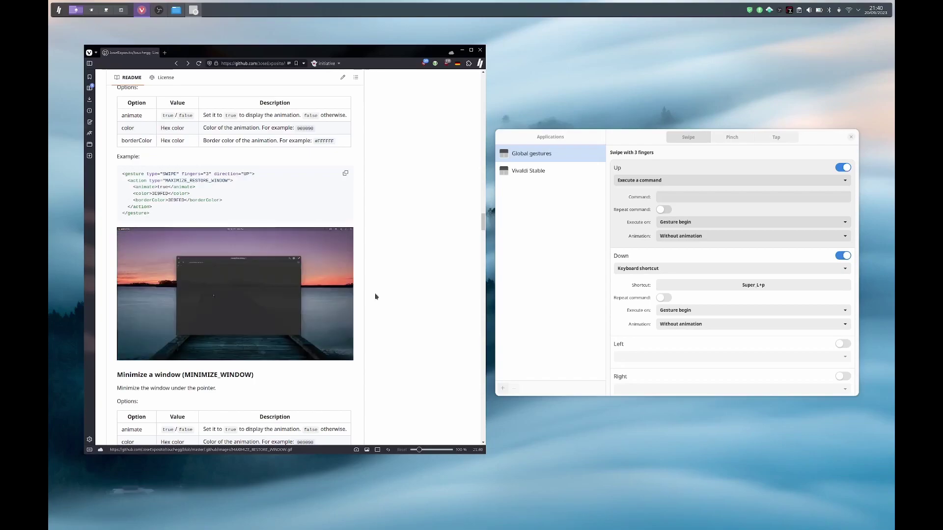
scroll(376, 296, "up", 1)
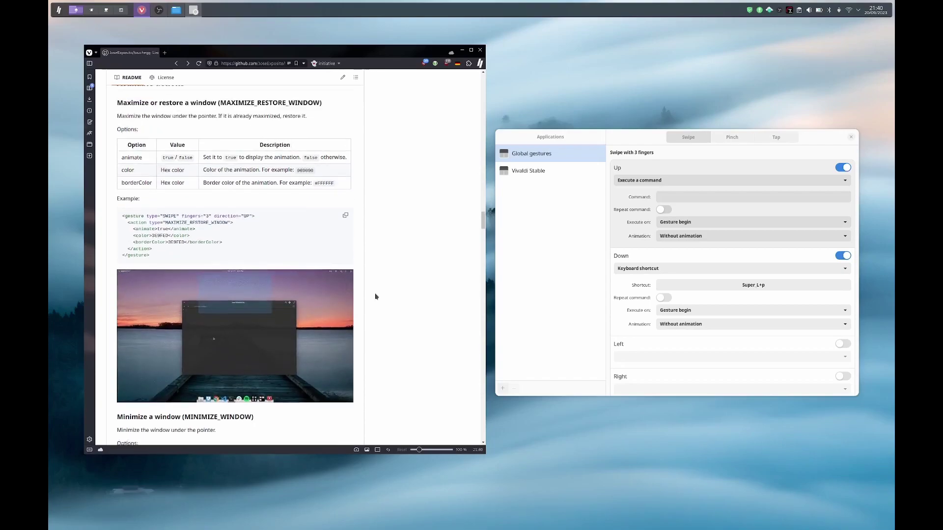
Set the global three-finger up swipe's action to Keyboard shortcut and record Super+W as its shortcut.
left_click(681, 181)
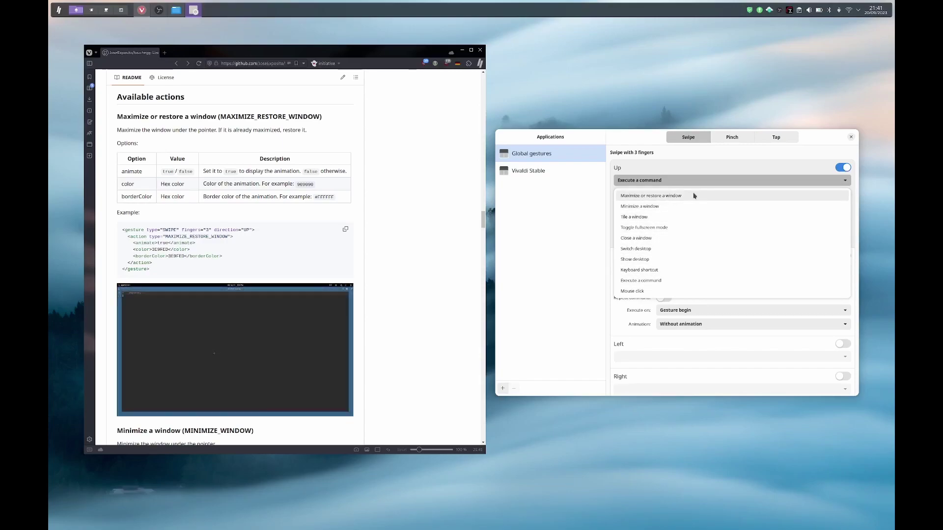
left_click(676, 270)
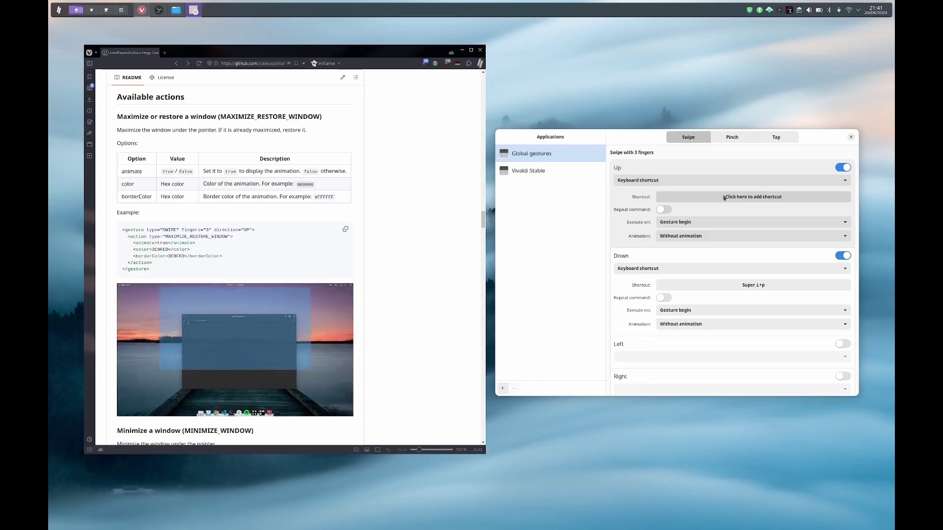
left_click(724, 198)
key("super+w")
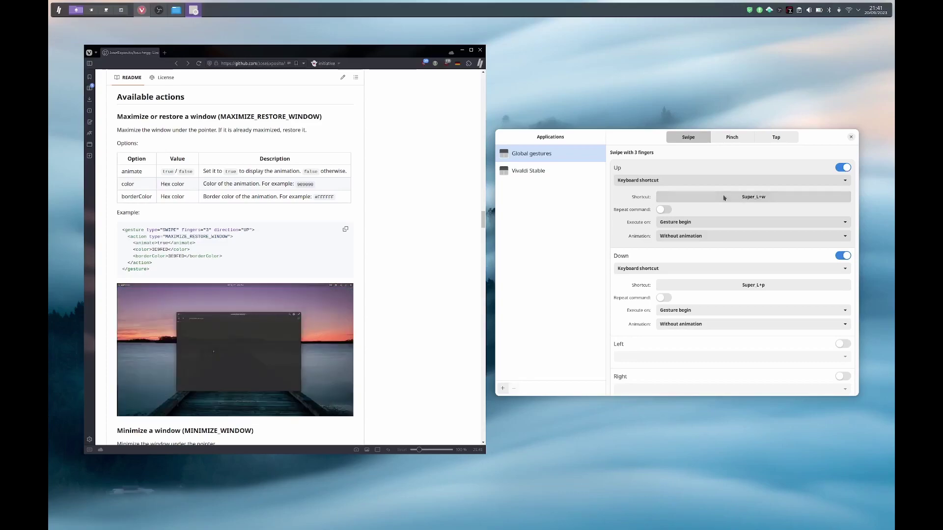